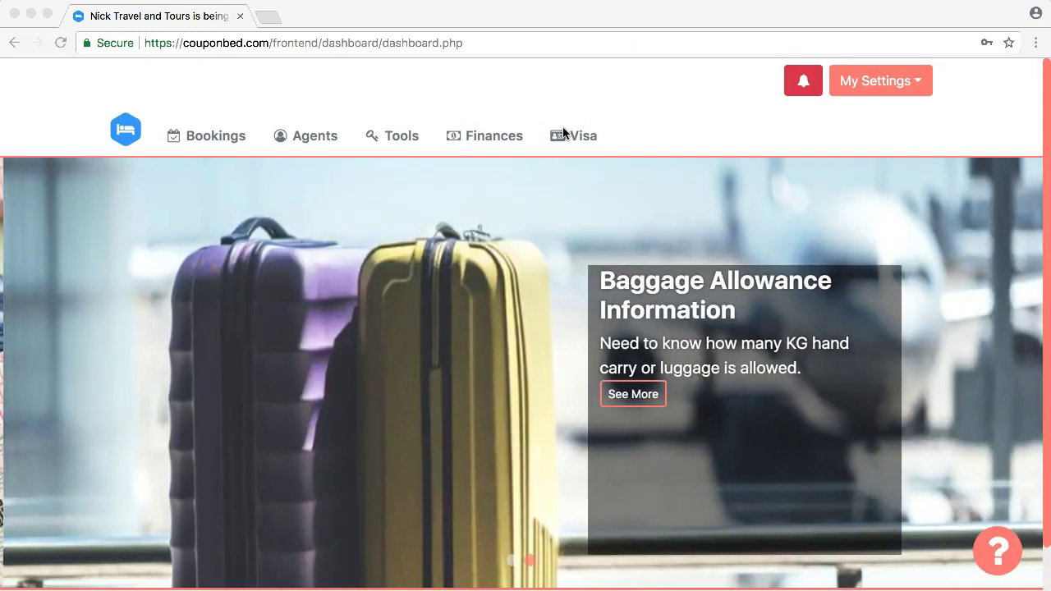
- Open the Visa section of the travel agency dashboard
left_click(633, 123)
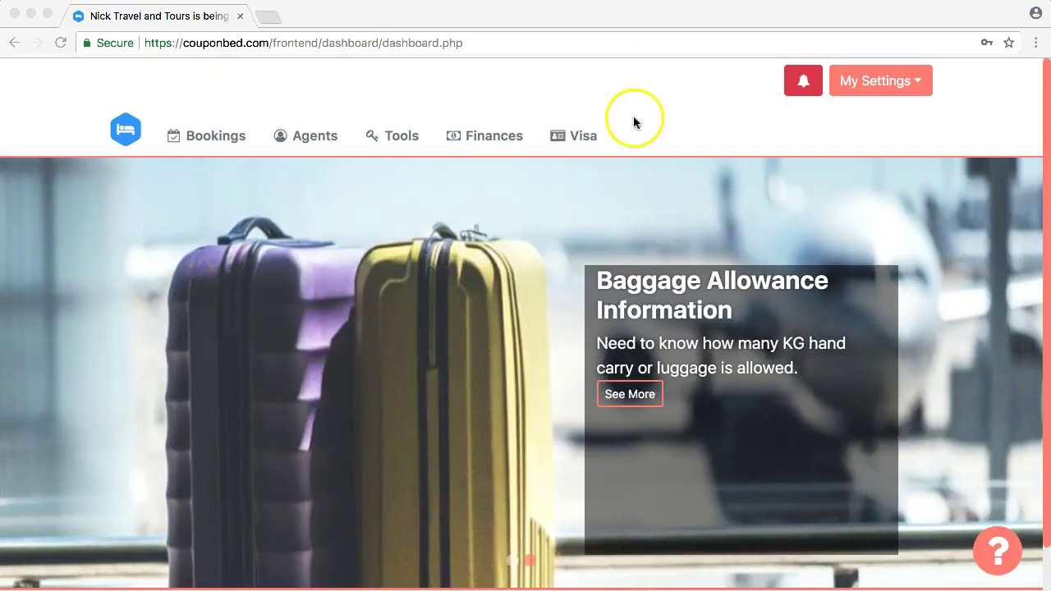
left_click(137, 76)
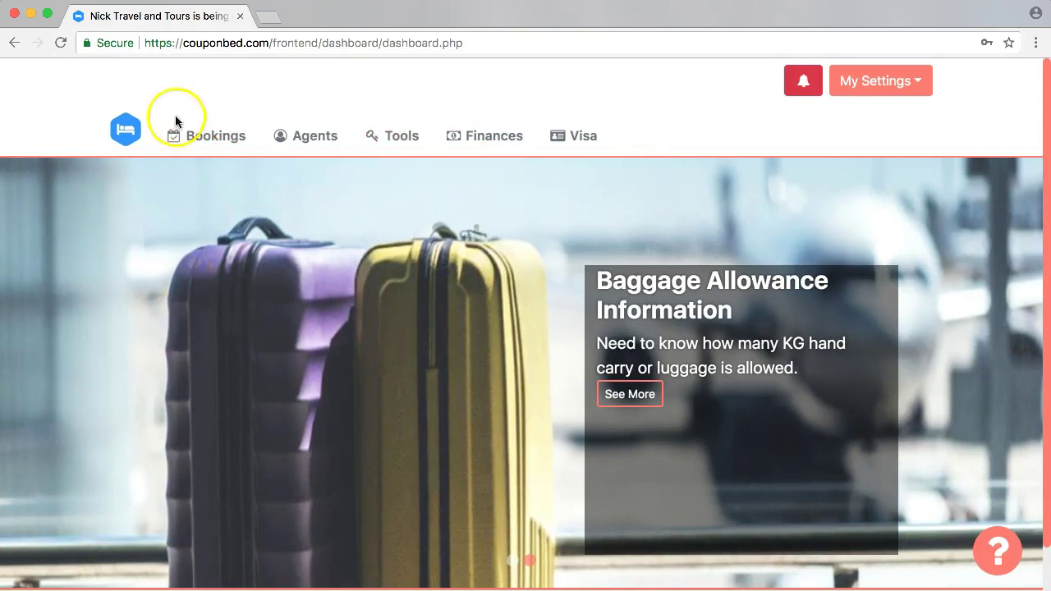
left_click(593, 132)
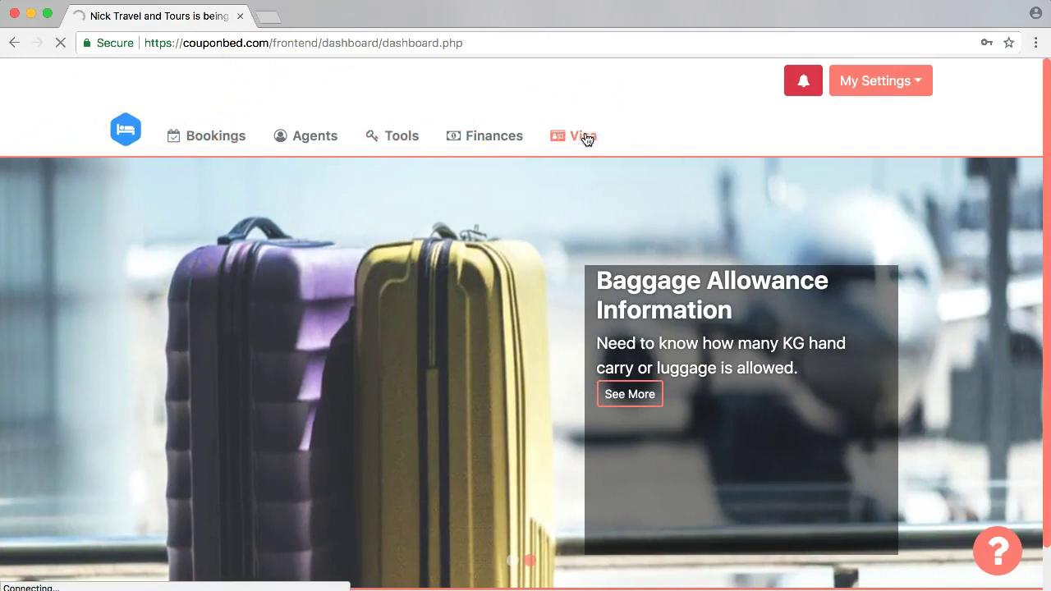
left_click(555, 135)
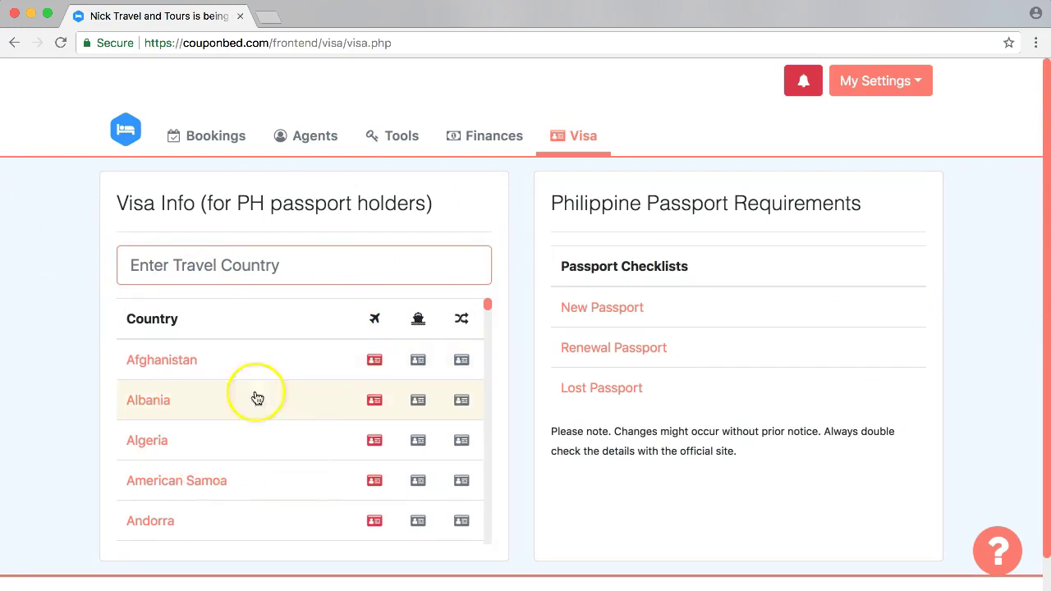
- Search the visa country list for "austria" and check the visa-type indicators in its row for PH passport holders
left_click(227, 278)
type("au")
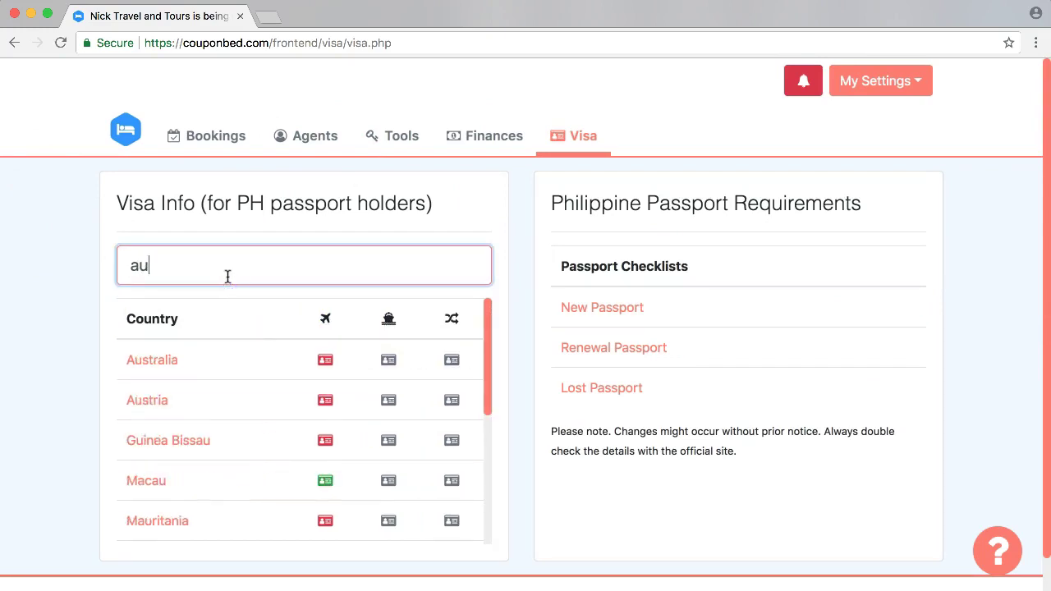
type("stria")
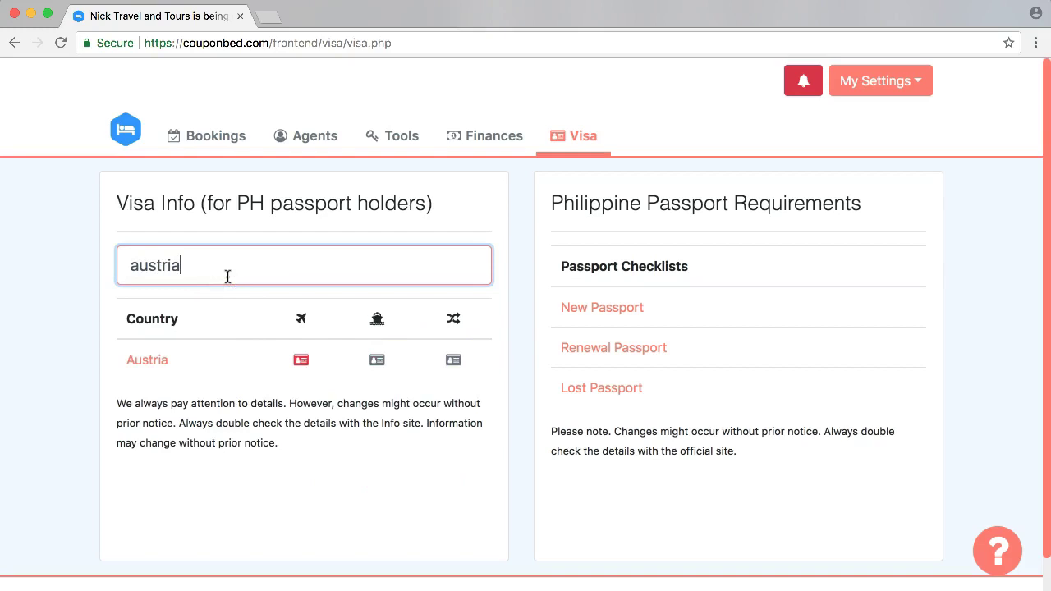
mouse_move(297, 366)
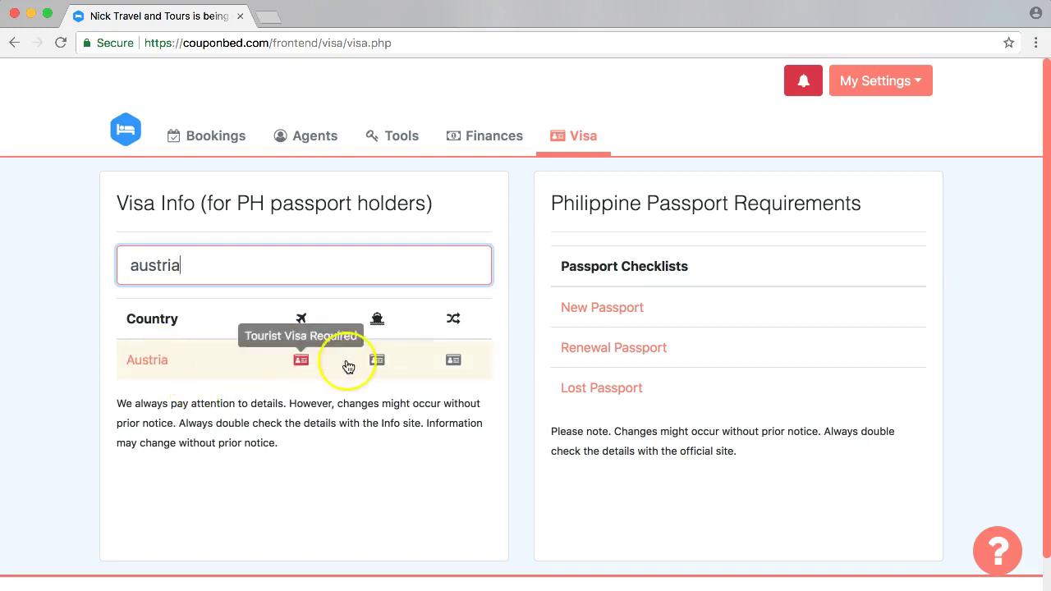
mouse_move(378, 366)
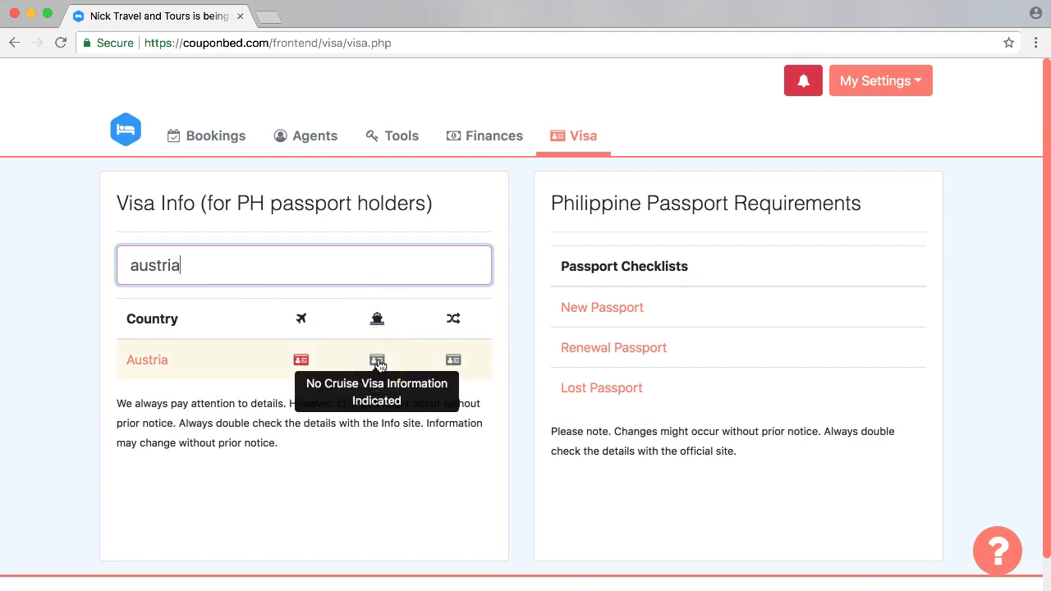
mouse_move(457, 365)
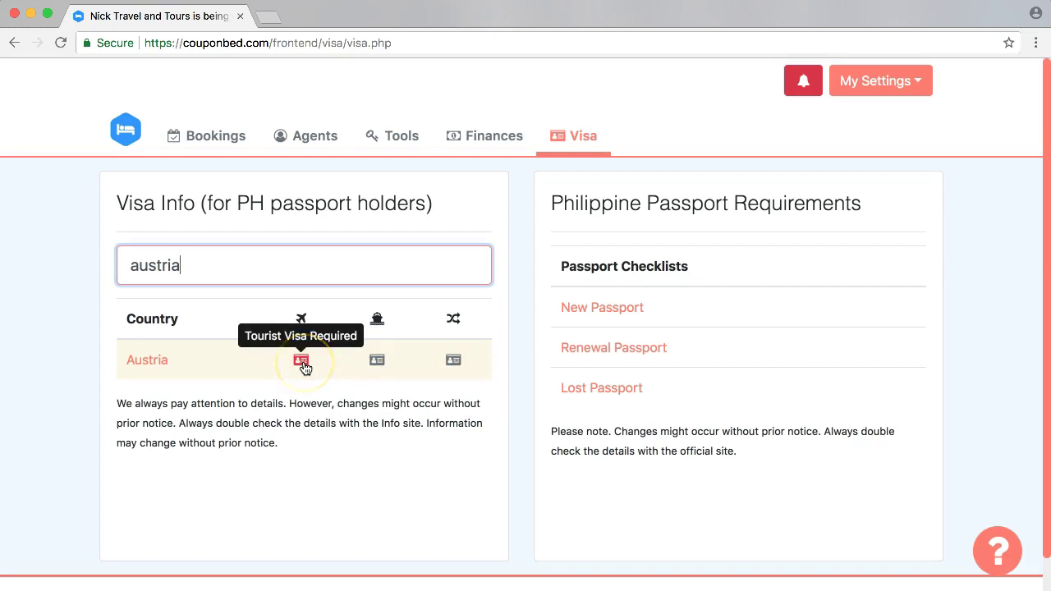
left_click_drag(245, 203, 416, 202)
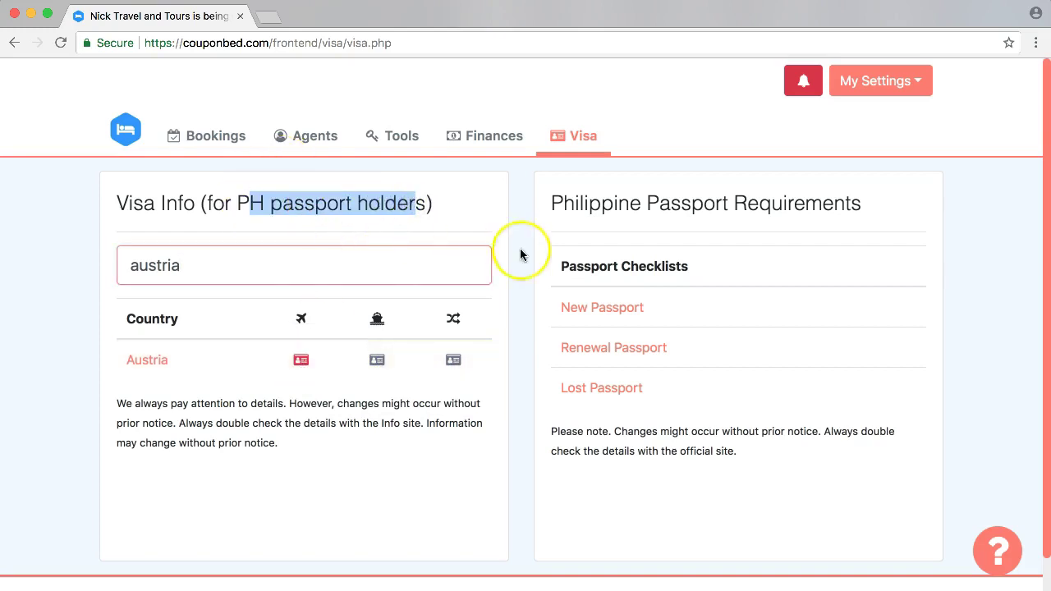
- Open Austria's visa requirements and read through the basic Schengen requirements for single-entry tourists
left_click(147, 362)
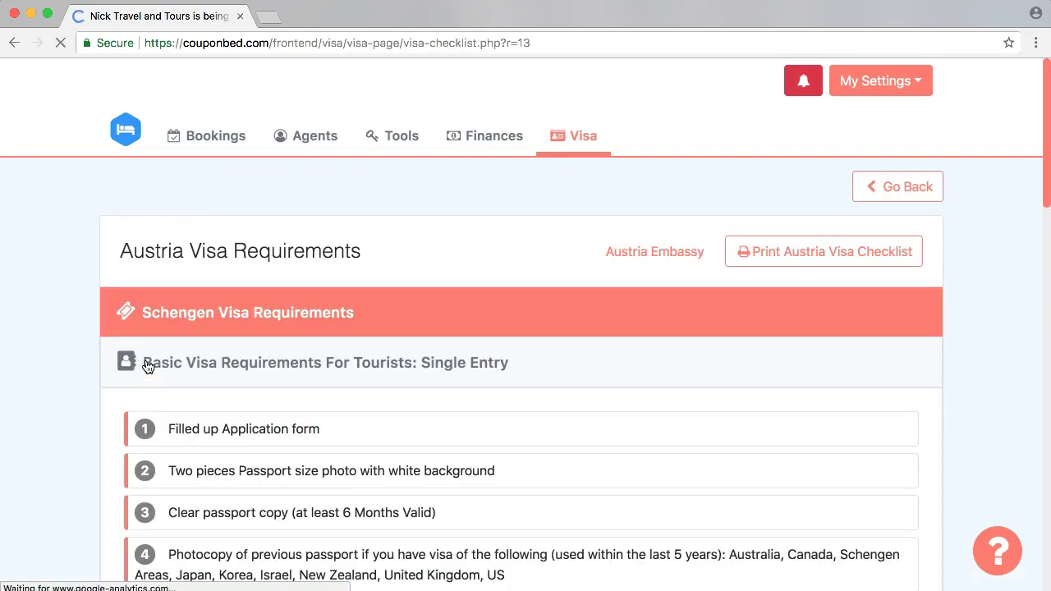
left_click(124, 297)
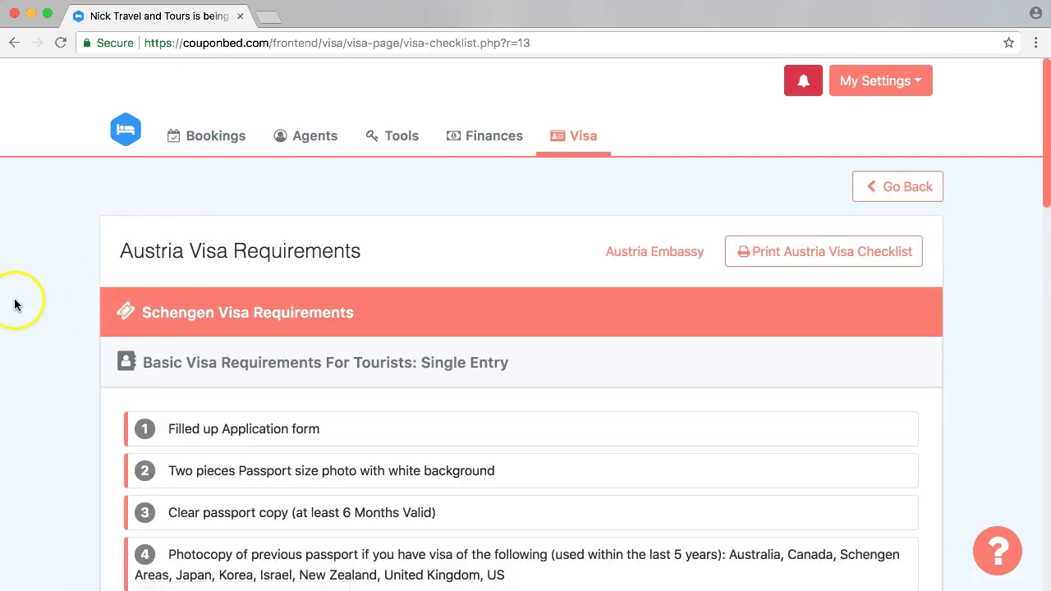
scroll(14, 306, "down", 1)
left_click_drag(125, 308, 406, 321)
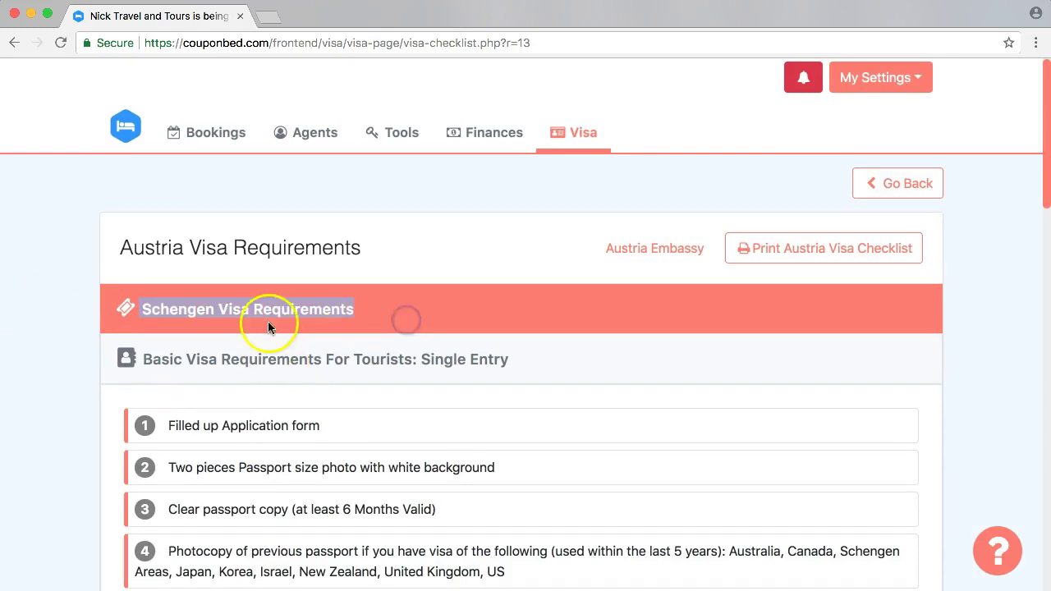
scroll(247, 395, "down", 2)
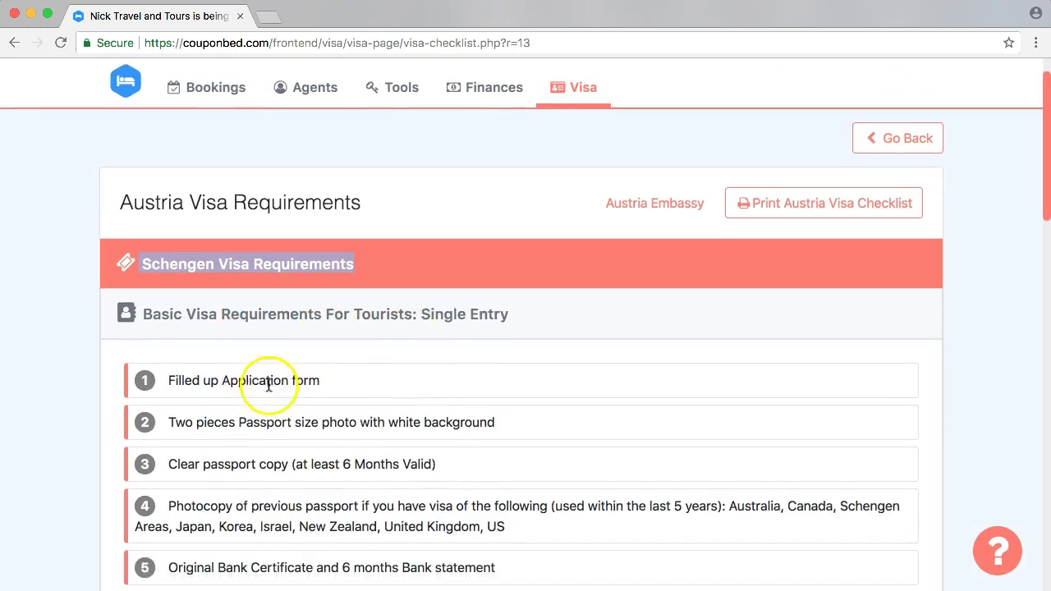
scroll(465, 401, "down", 3)
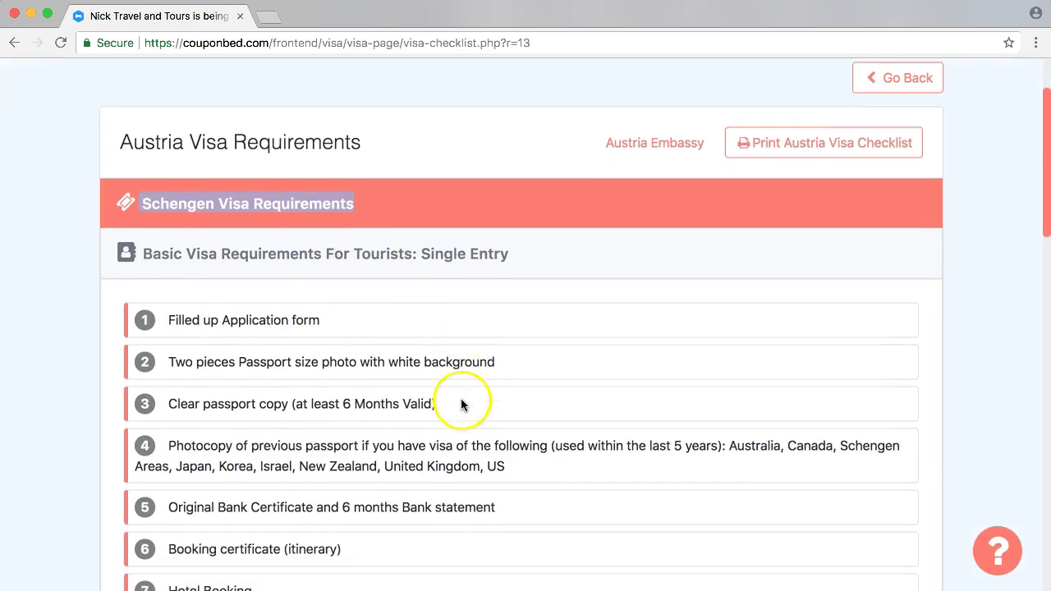
scroll(461, 402, "down", 5)
left_click_drag(173, 209, 440, 468)
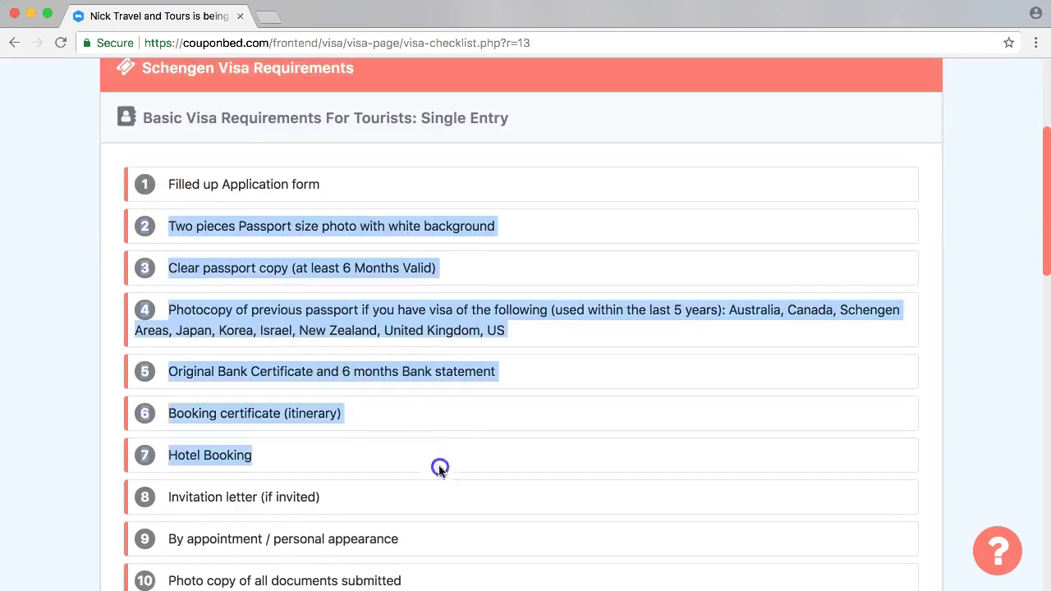
scroll(213, 426, "down", 4)
left_click(213, 409)
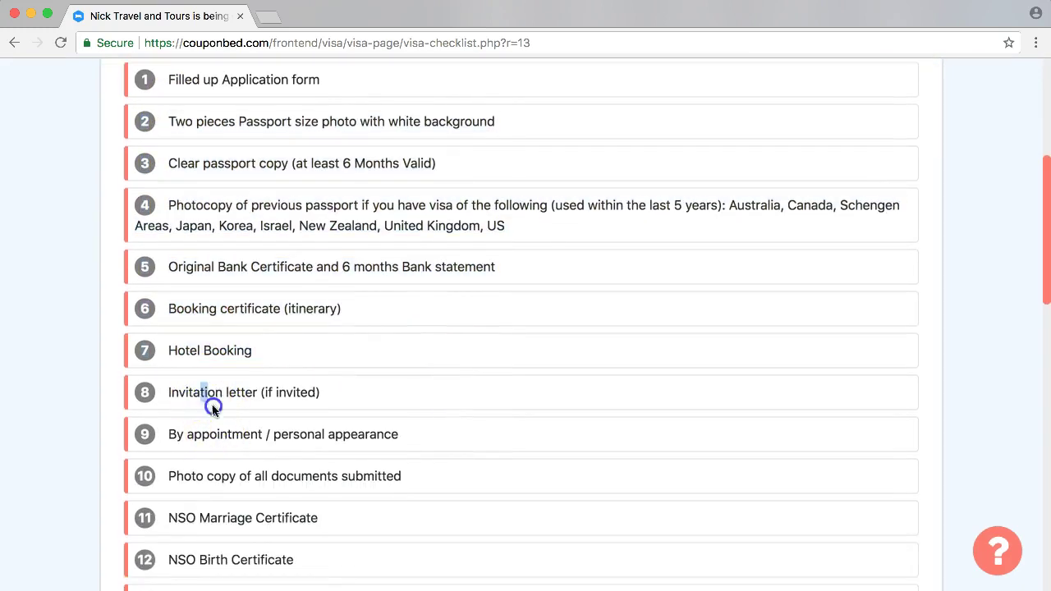
left_click_drag(214, 409, 389, 492)
scroll(390, 493, "down", 5)
scroll(306, 414, "down", 1)
left_click_drag(207, 441, 464, 441)
left_click_drag(227, 482, 364, 485)
- Review the employee, businessman and student requirements, then return to the beginning of the Austria checklist
scroll(363, 485, "down", 6)
scroll(419, 478, "down", 14)
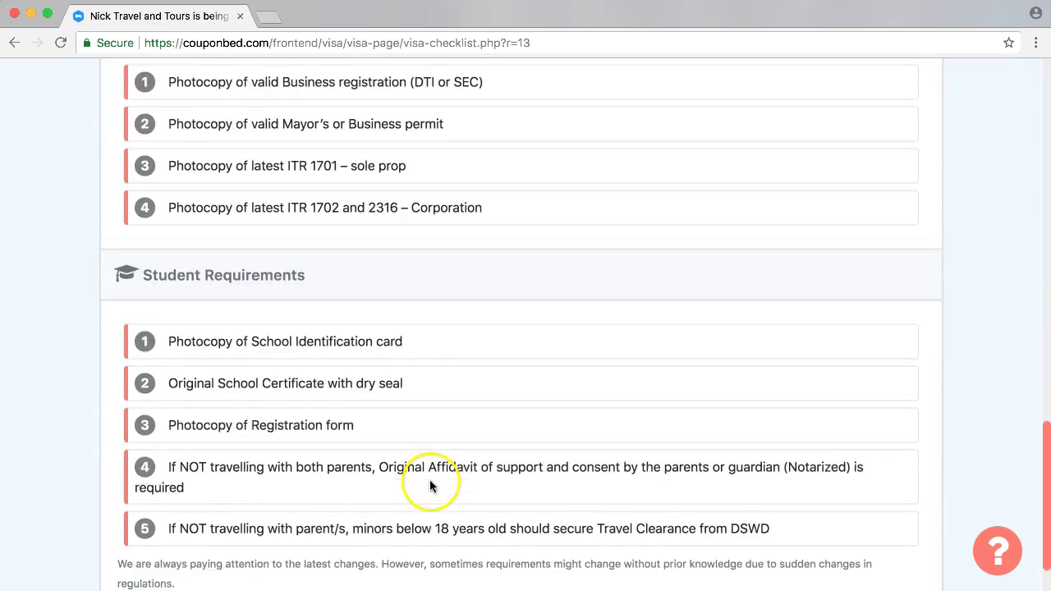
scroll(430, 479, "down", 1)
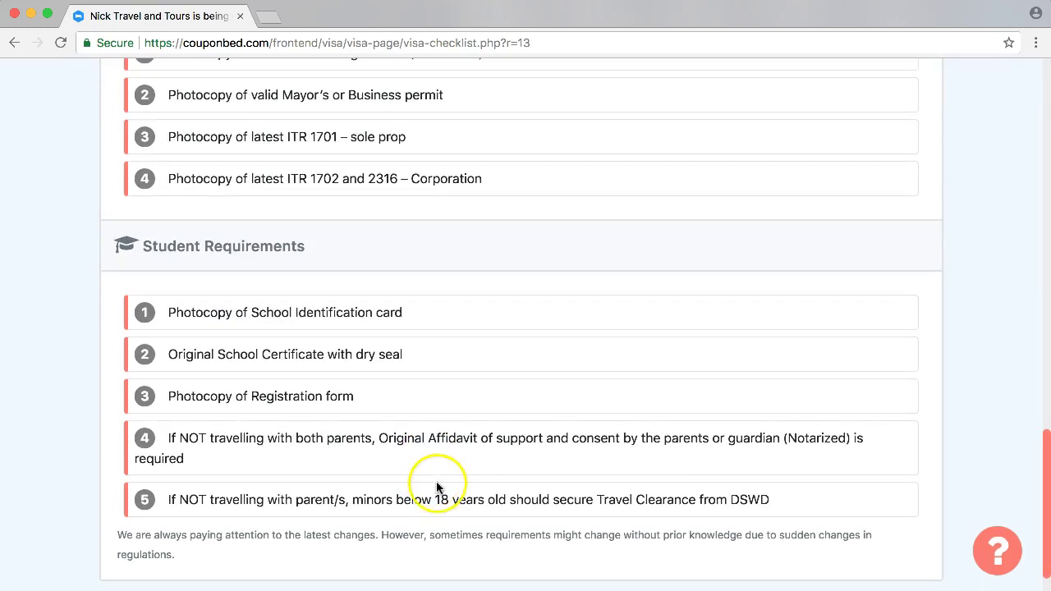
scroll(438, 483, "down", 1)
scroll(438, 484, "up", 20)
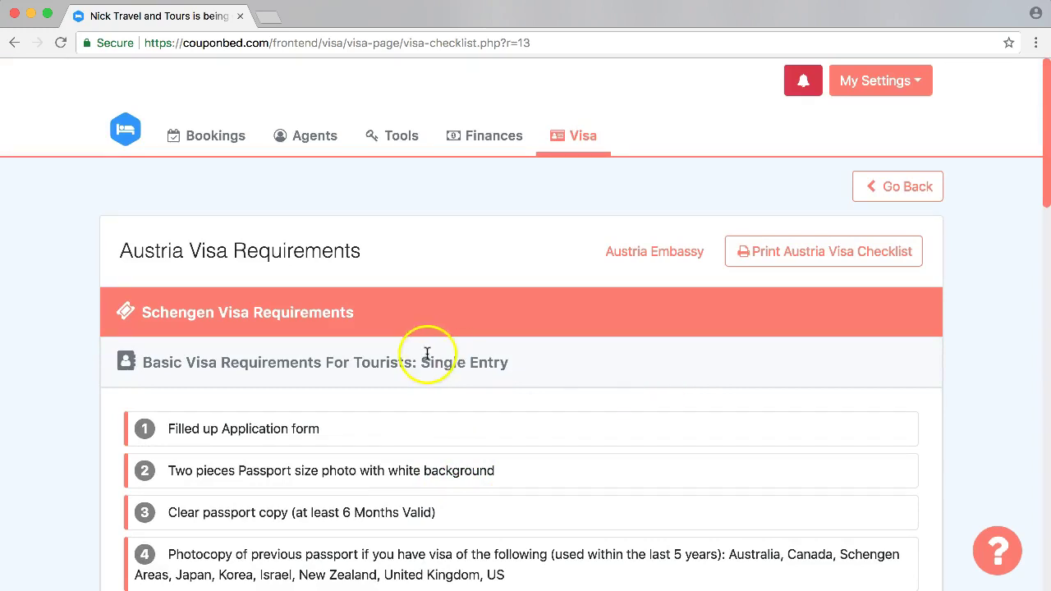
- Preview the printable Austria visa checklist, enlarge it to inspect its header and section headings, and cancel printing
left_click(826, 251)
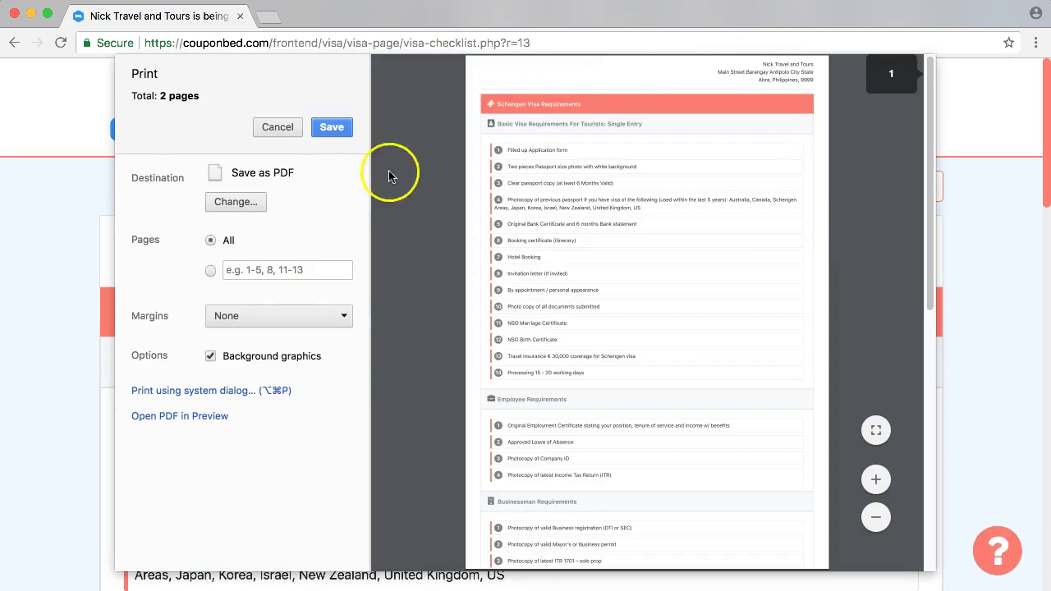
scroll(658, 245, "down", 10)
scroll(685, 239, "up", 10)
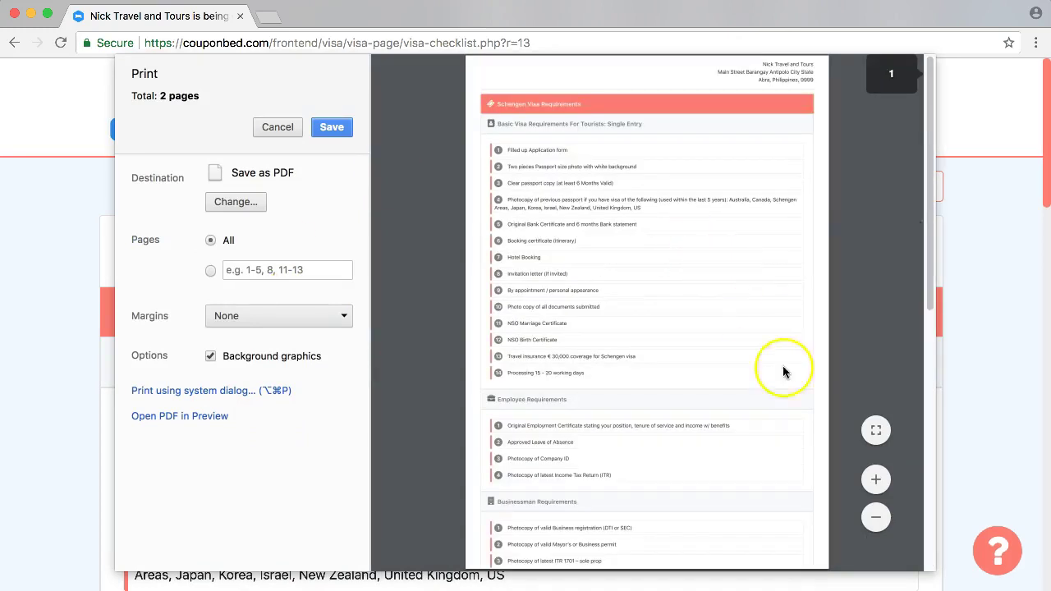
left_click(876, 481)
left_click(877, 480)
left_click_drag(563, 565, 591, 564)
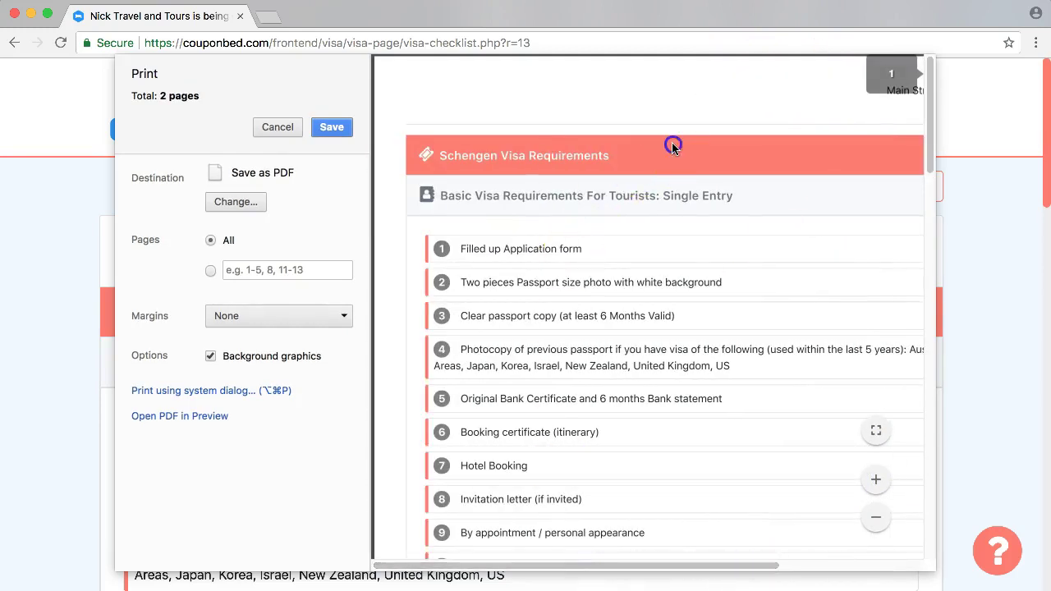
left_click_drag(625, 154, 647, 172)
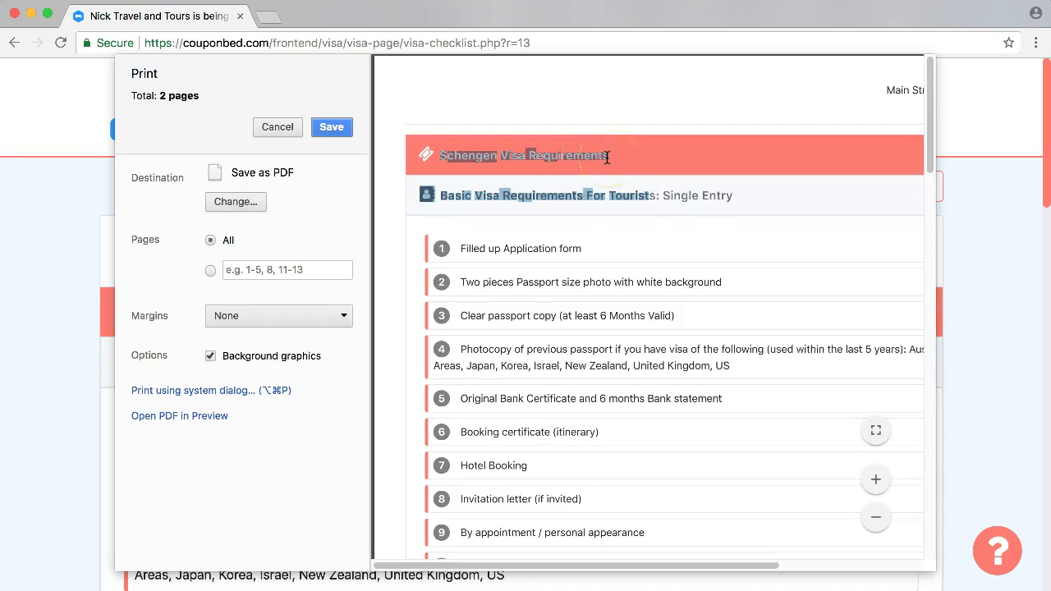
left_click(273, 127)
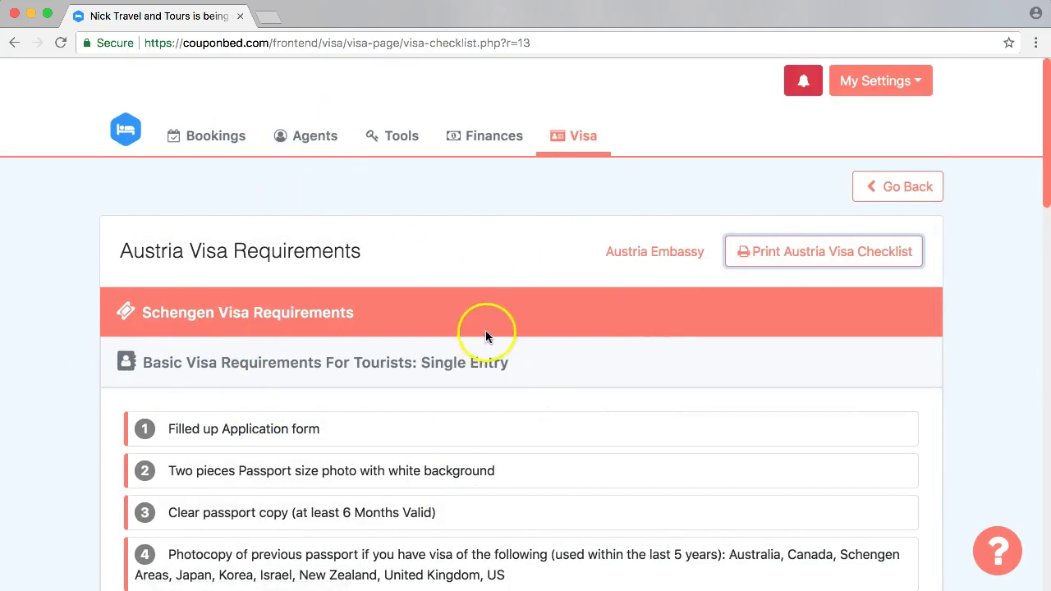
- Open My Account in a new browser tab and bring up the logo and design editor from Company Details
left_click(907, 87)
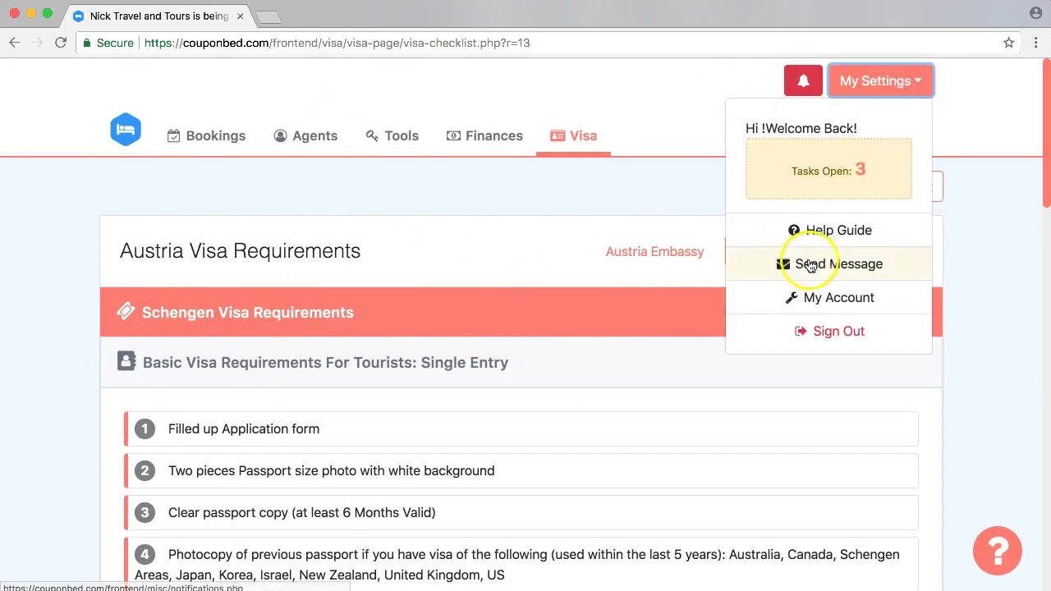
right_click(807, 301)
left_click(838, 311)
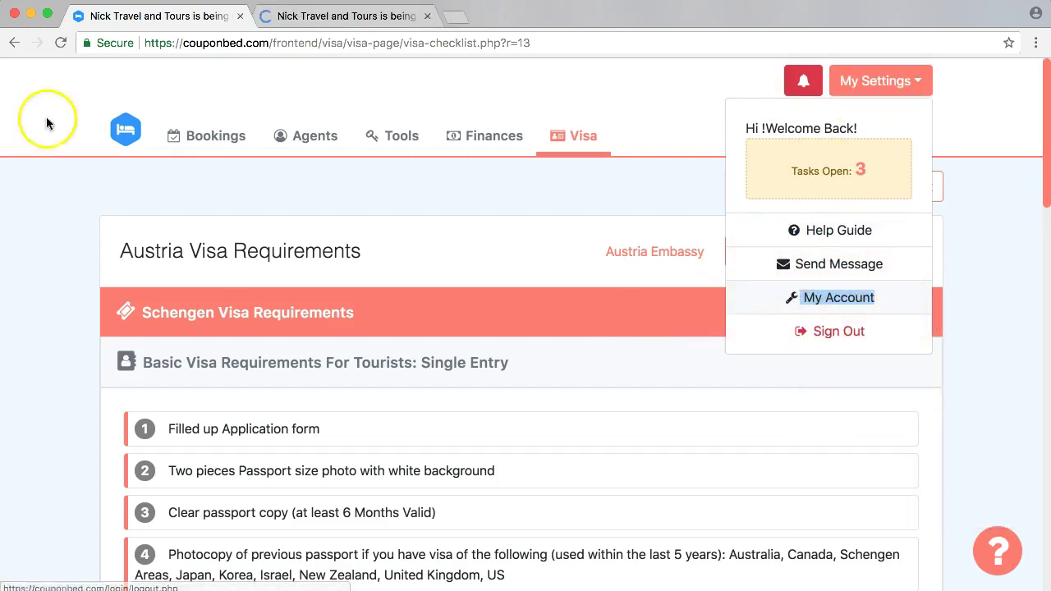
left_click(346, 20)
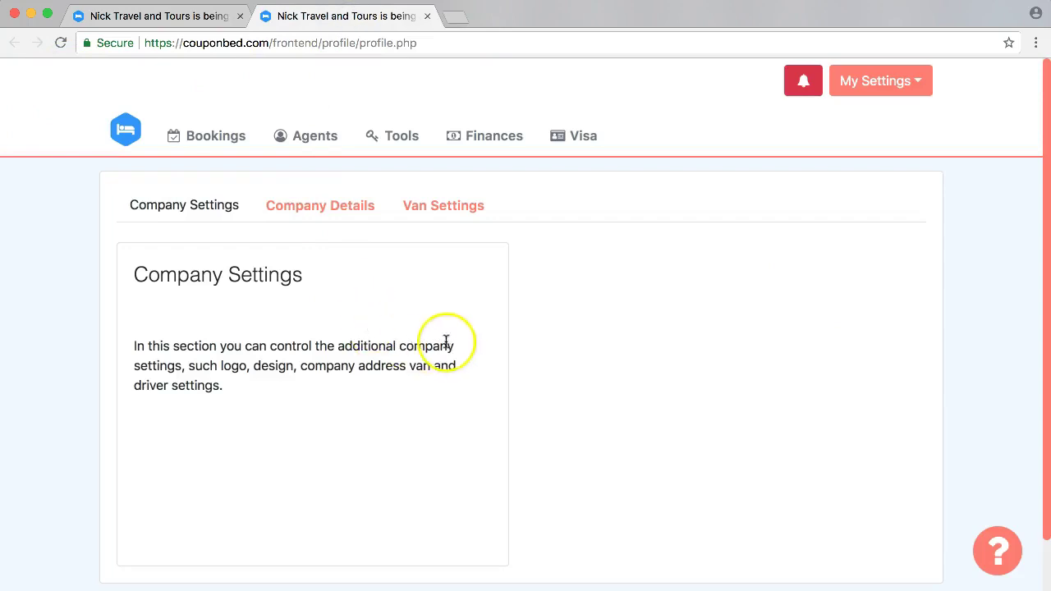
left_click(335, 217)
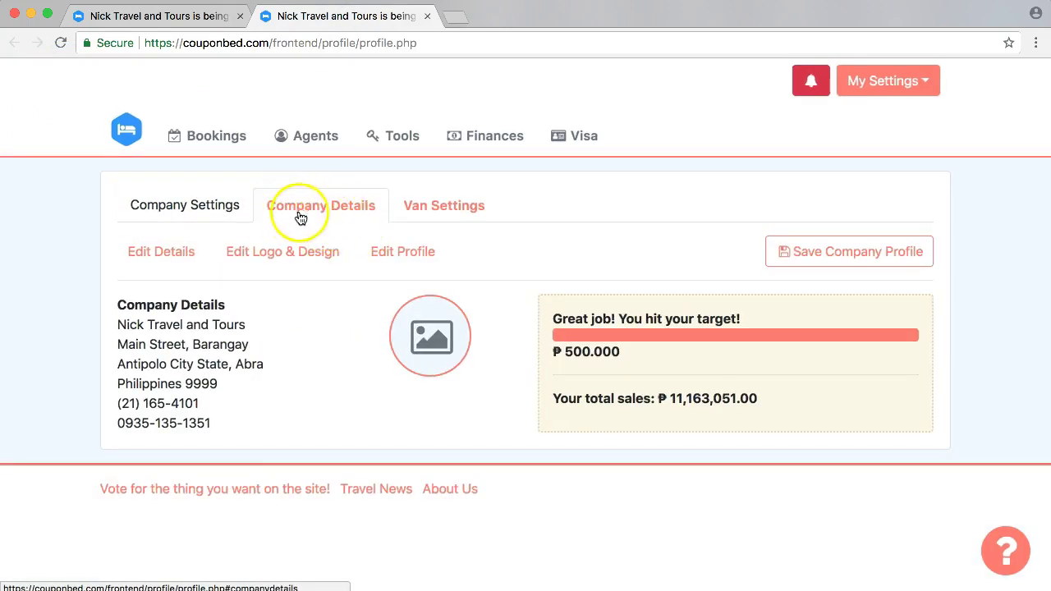
left_click(263, 255)
left_click(240, 190)
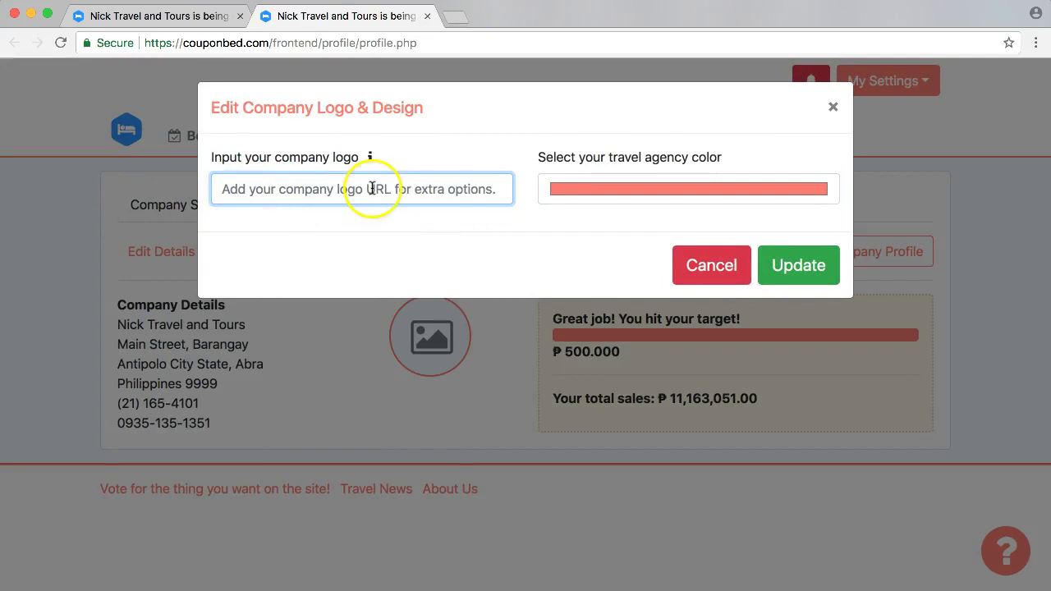
- Return to the Austria requirements page, check the checklist's print preview again, and cancel printing
left_click(163, 16)
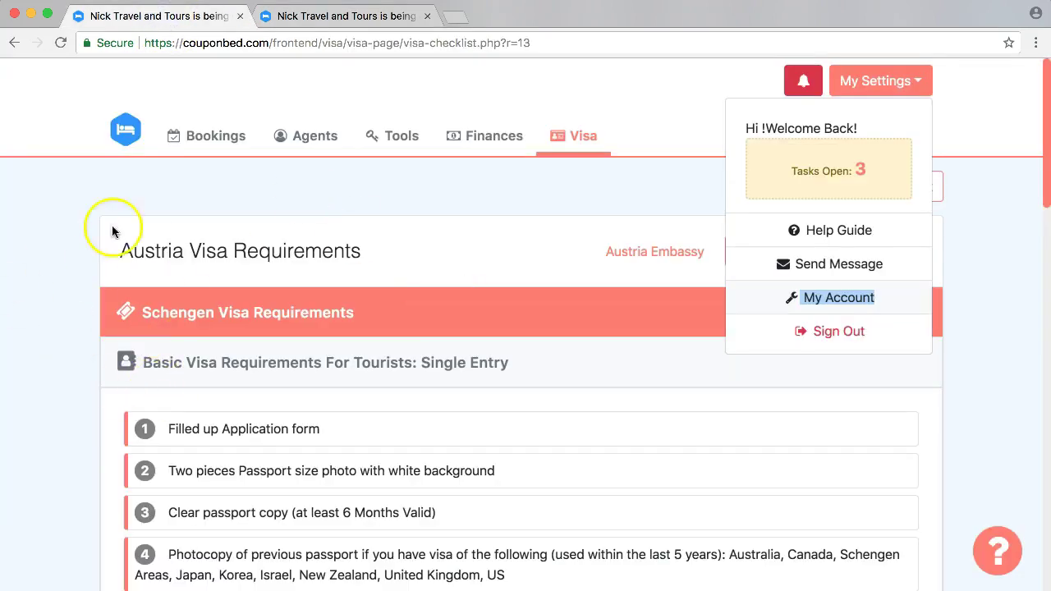
left_click(504, 209)
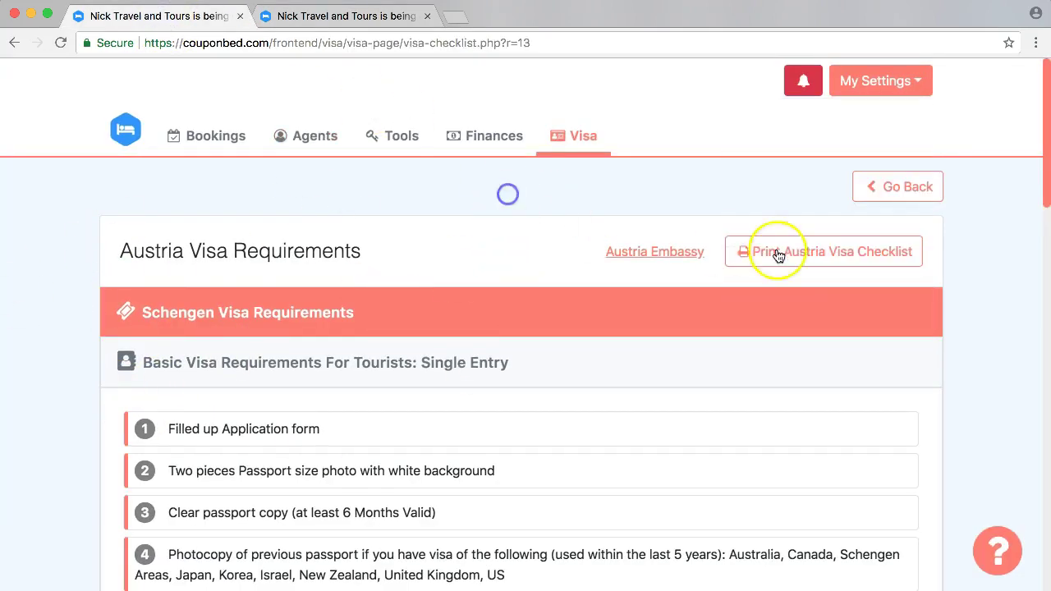
left_click(765, 255)
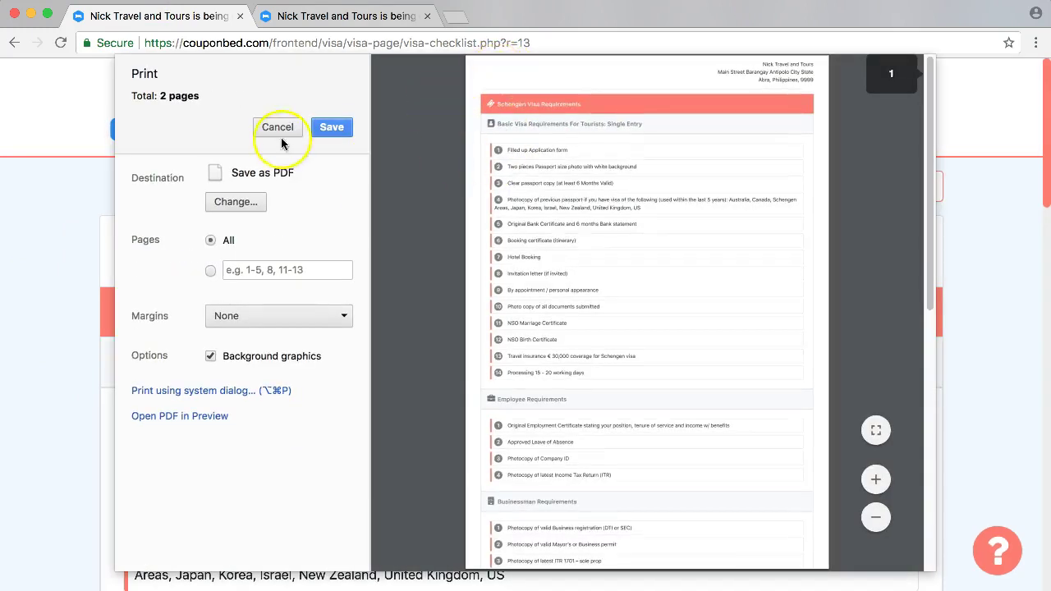
left_click(277, 127)
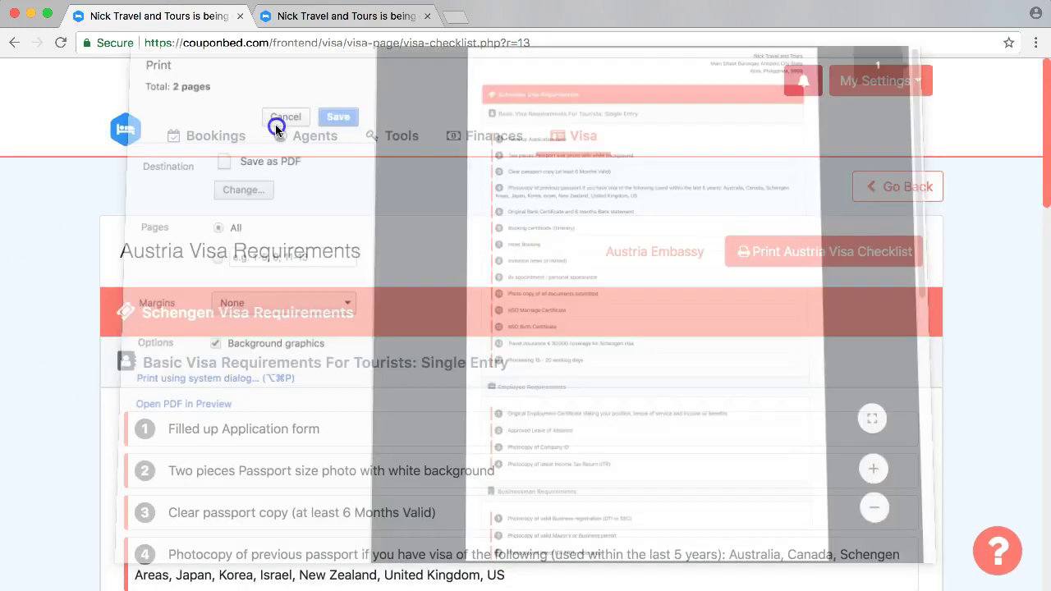
- Set the travel agency color to light blue in the logo and design editor, save the update, and reload the profile page
left_click(309, 16)
left_click(622, 191)
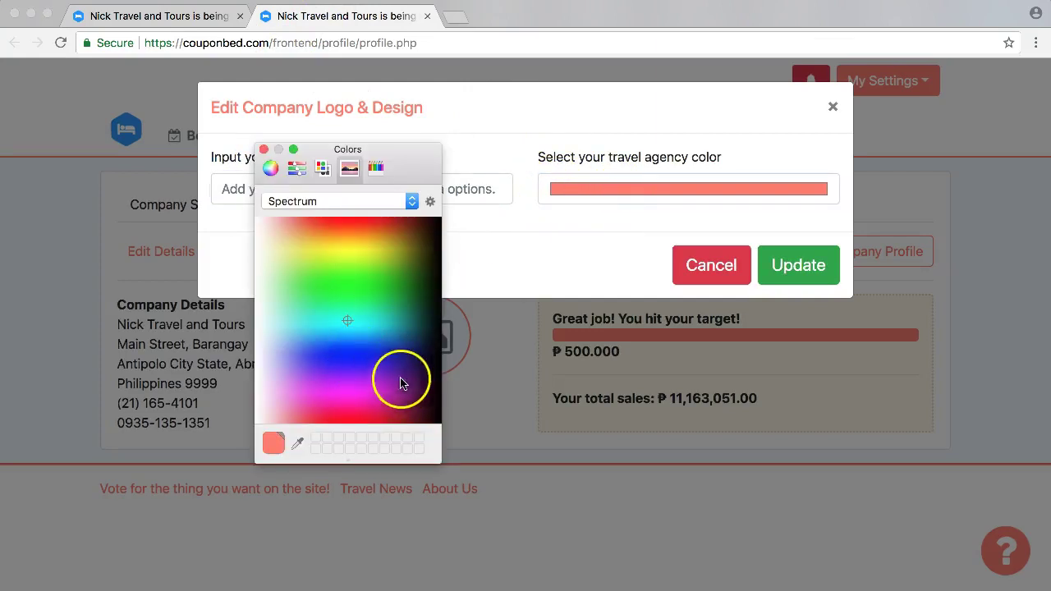
mouse_move(370, 353)
left_mouse_down()
mouse_move(353, 359)
mouse_move(307, 340)
mouse_move(347, 356)
mouse_move(291, 359)
mouse_move(287, 347)
mouse_move(301, 335)
left_mouse_up()
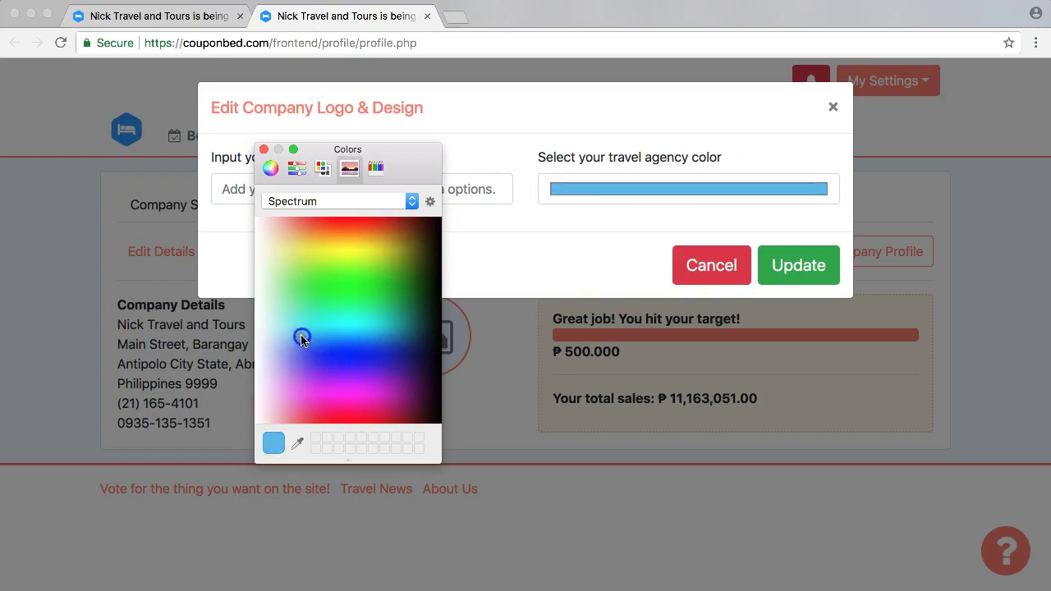
left_click(795, 269)
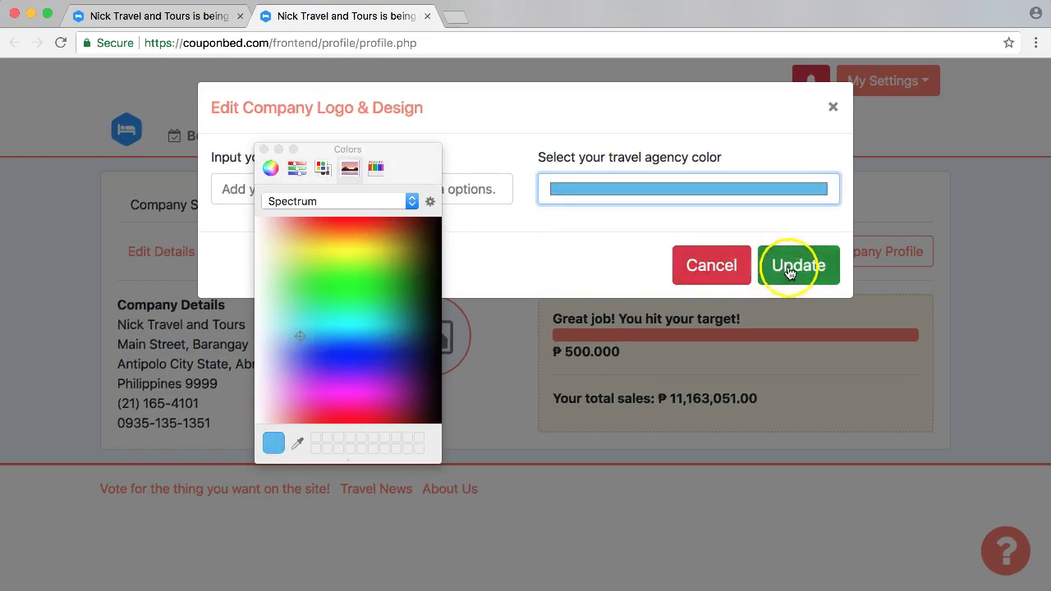
left_click(795, 271)
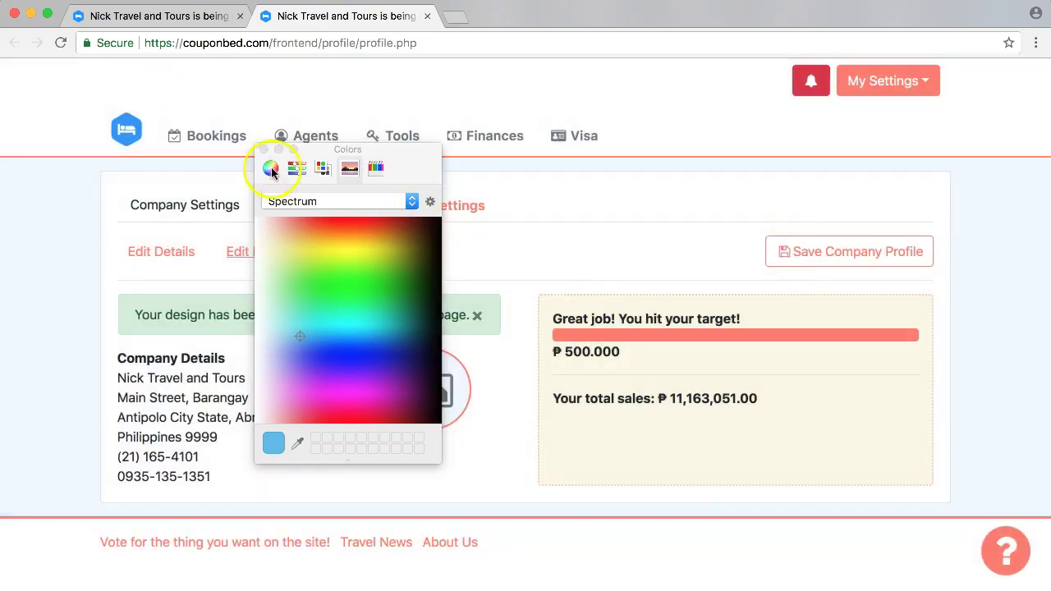
left_click(265, 151)
key("super+r")
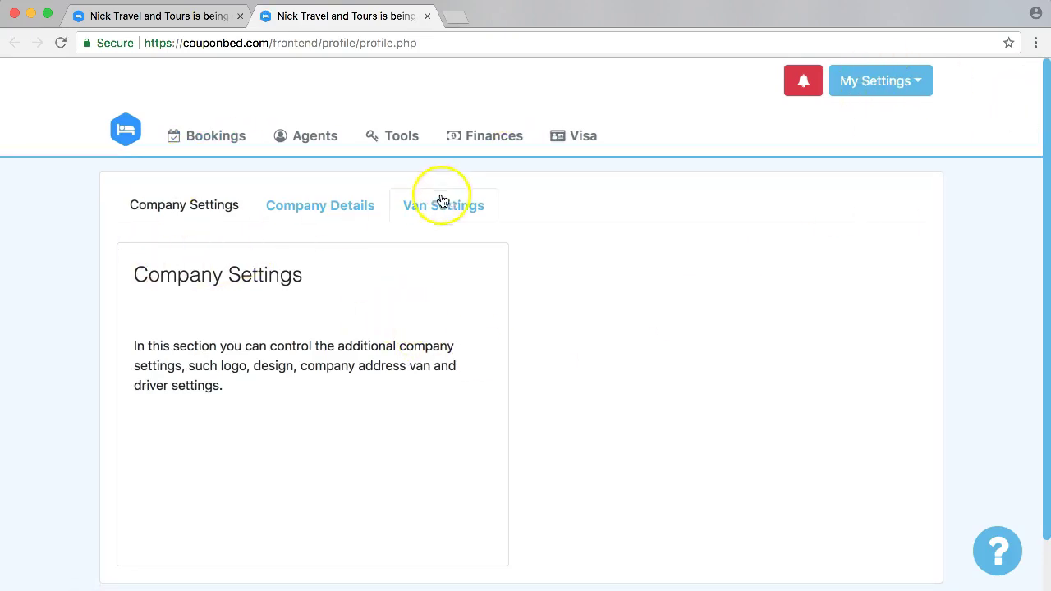
- Reload the Austria visa requirements page and review its new color from the first section through the student requirements
left_click(195, 23)
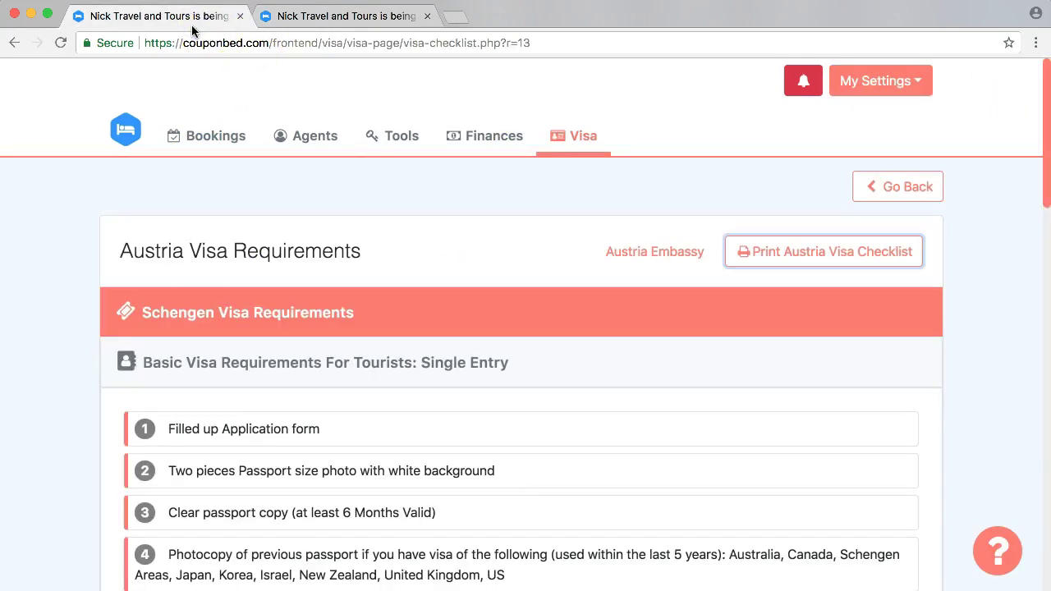
key("super+r")
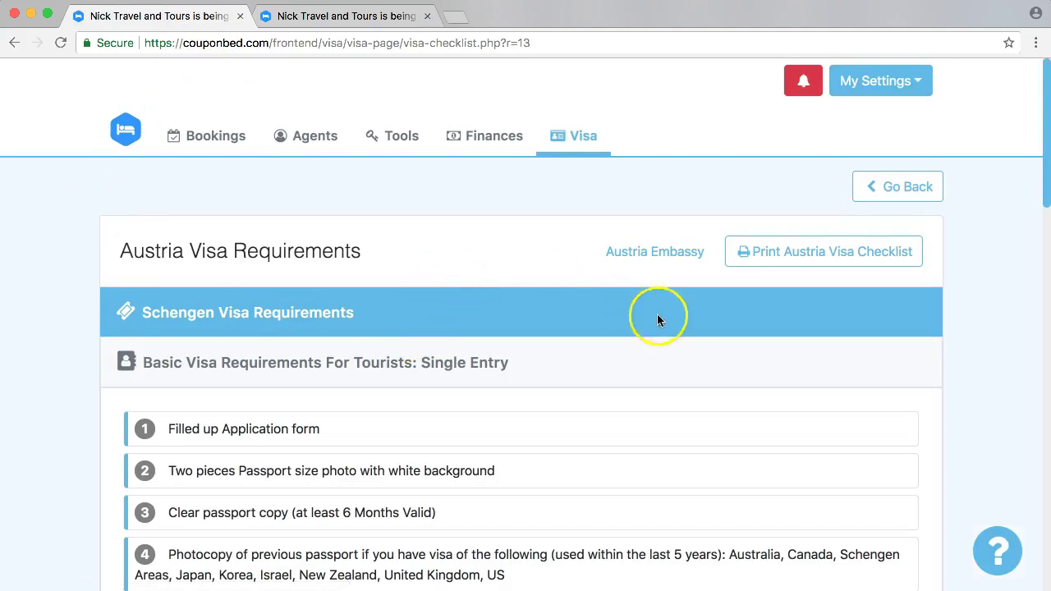
scroll(658, 318, "down", 20)
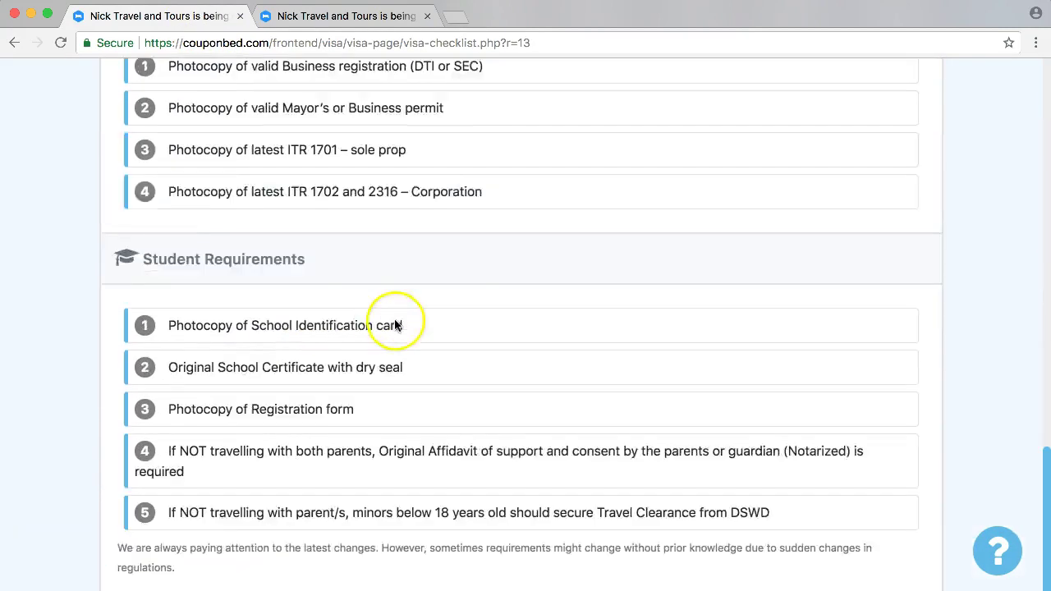
scroll(384, 319, "up", 20)
- Preview the printable Austria visa checklist with the new color, and cancel printing
left_click(804, 251)
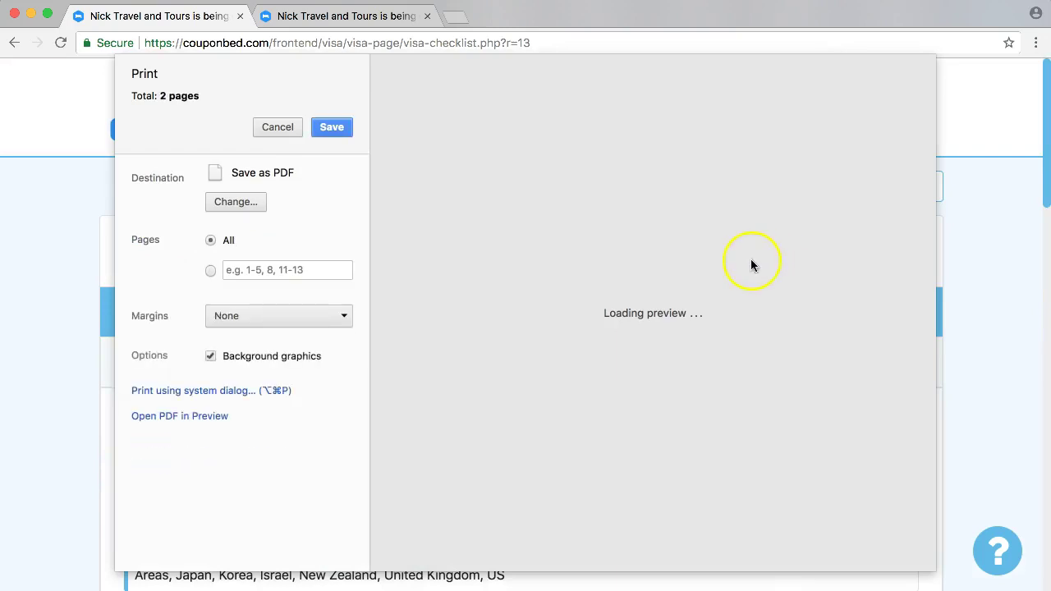
scroll(509, 362, "down", 15)
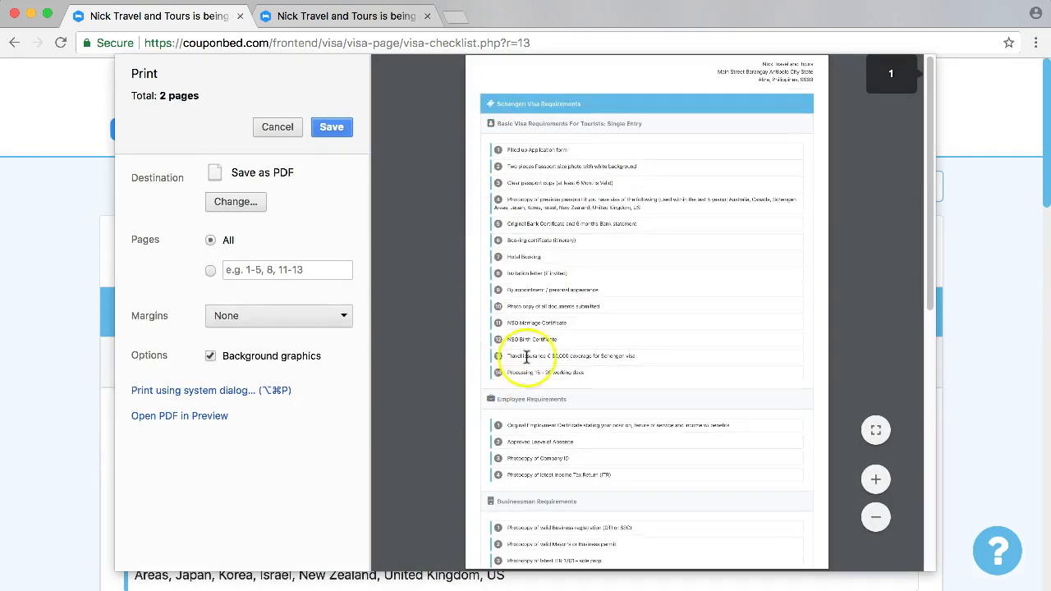
scroll(538, 354, "up", 15)
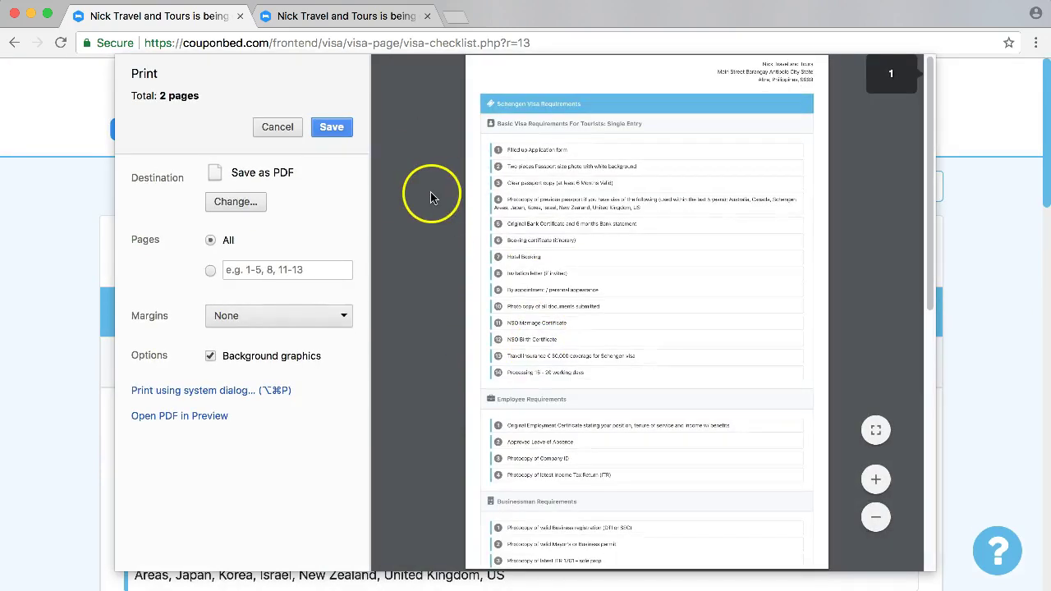
left_click(388, 171)
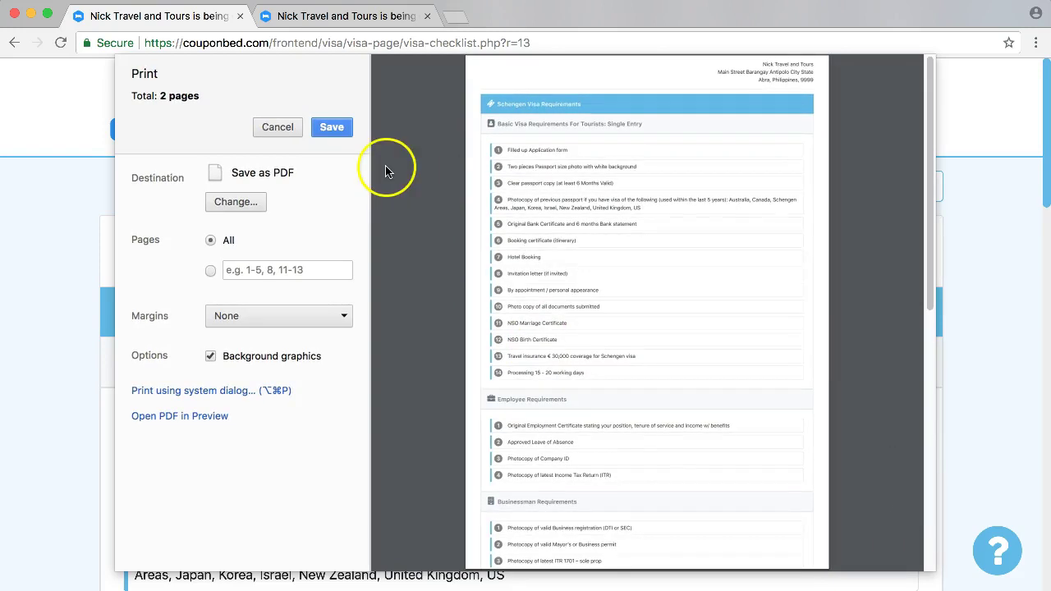
left_click(268, 137)
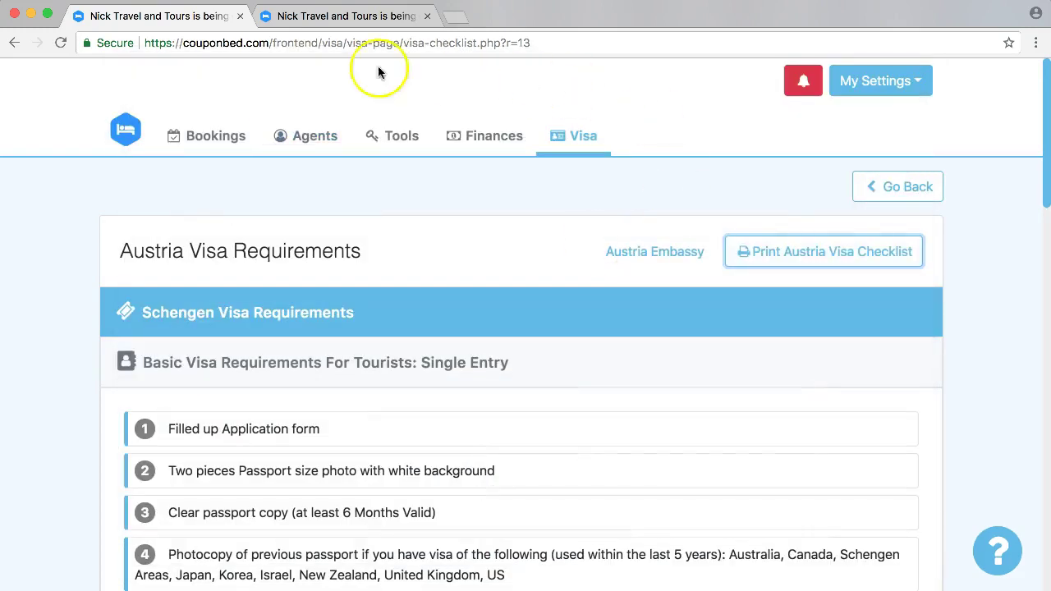
mouse_move(1049, 135)
left_mouse_down()
mouse_move(1046, 340)
mouse_move(1045, 132)
left_mouse_up()
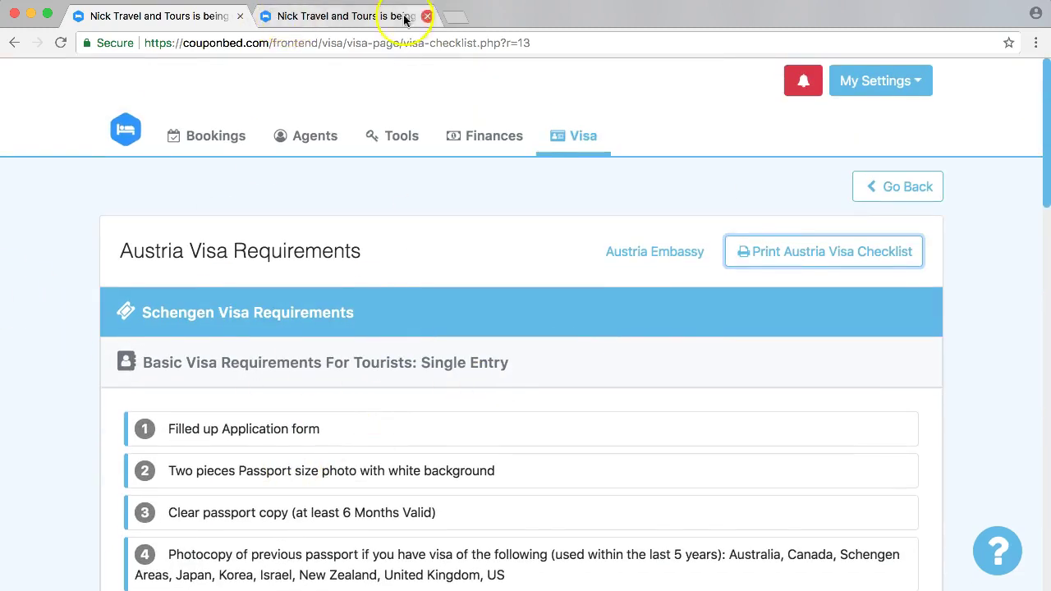
- Reopen the Austria checklist's print preview, highlight the footer with the agency name and contact numbers, return to page 1, and cancel printing
left_click(811, 259)
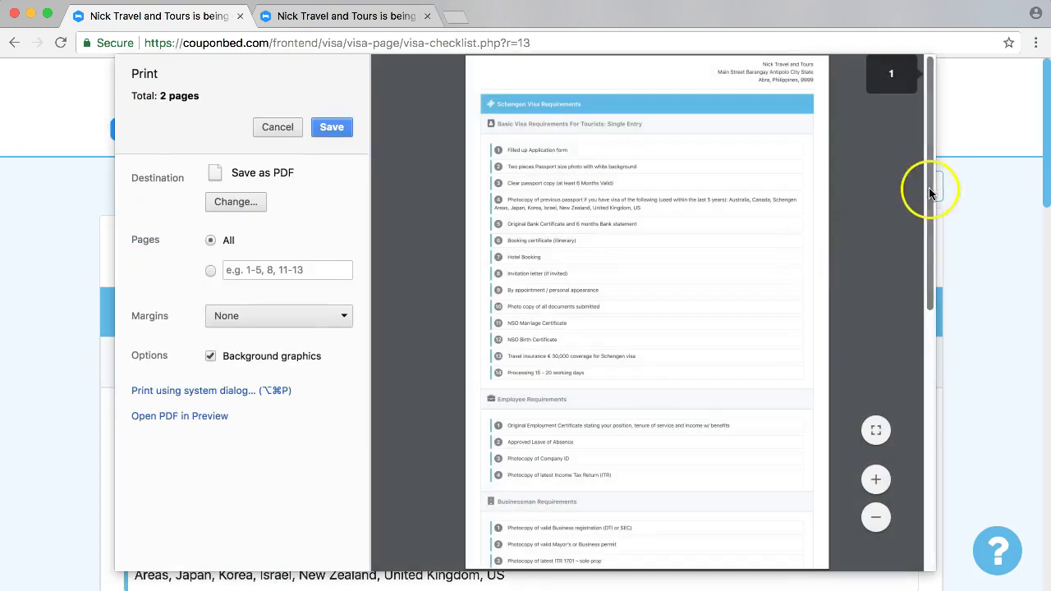
scroll(931, 192, "down", 10)
left_click_drag(478, 352, 822, 359)
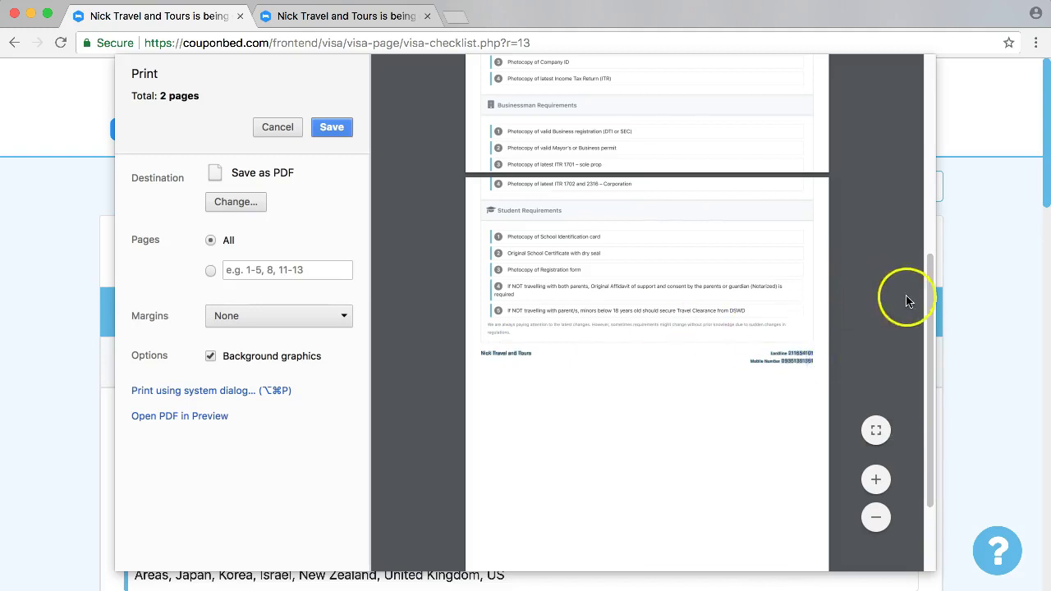
left_click_drag(929, 329, 912, 146)
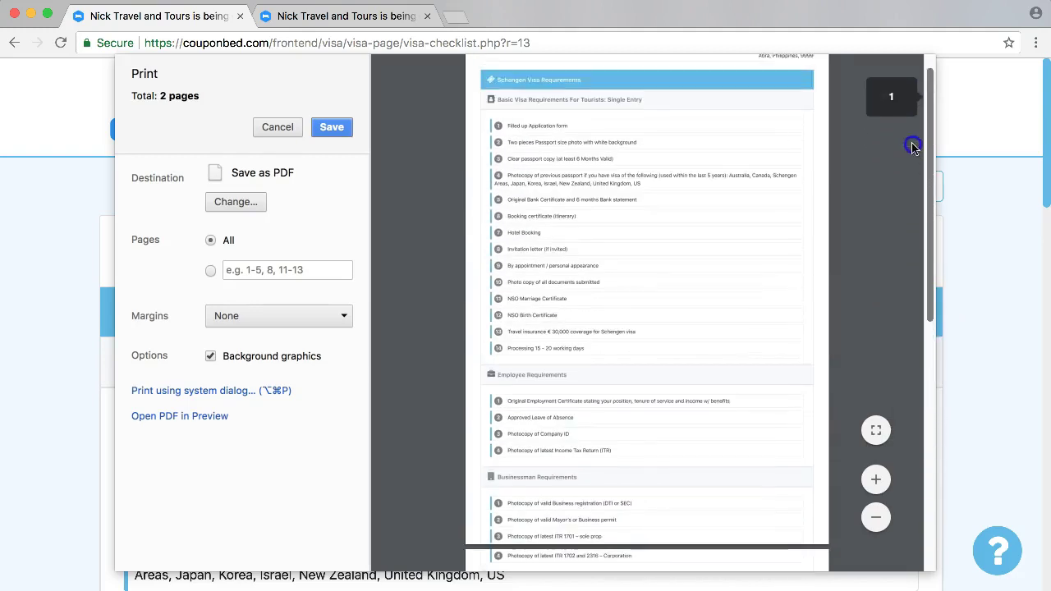
scroll(683, 209, "down", 4)
scroll(683, 208, "up", 3)
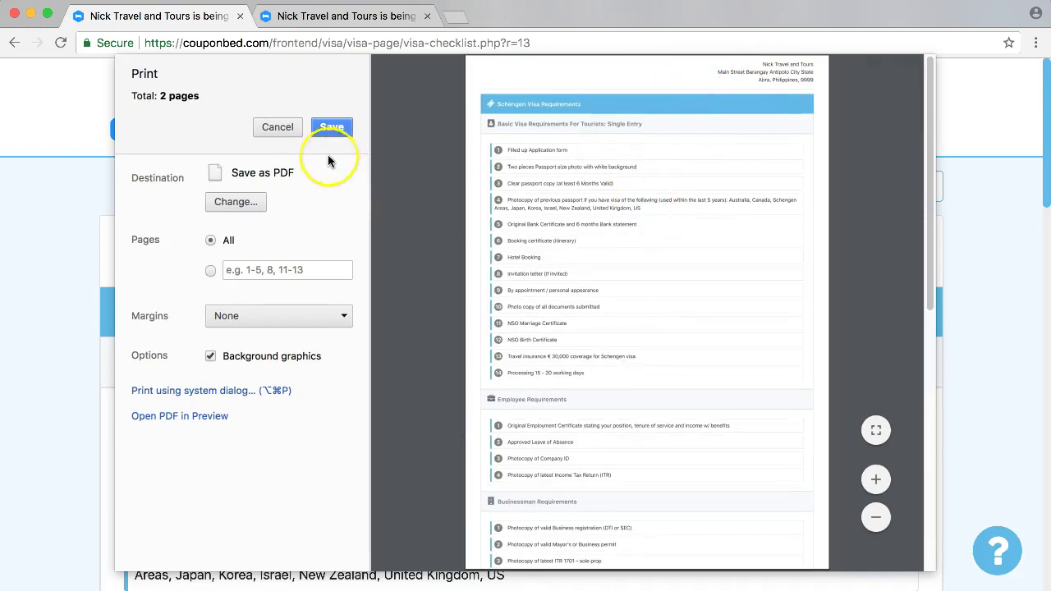
left_click(277, 128)
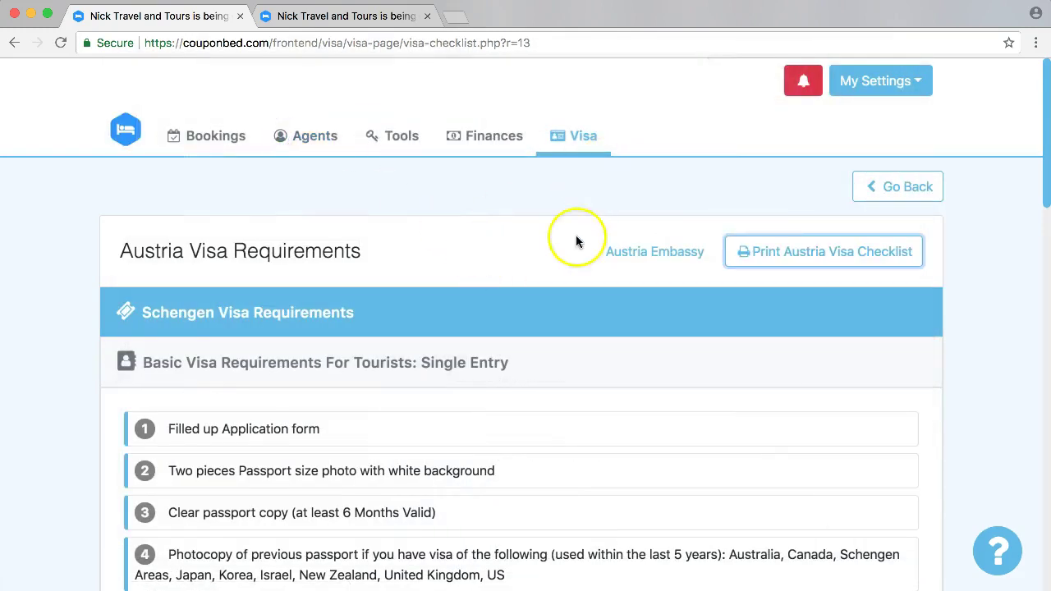
- Load the couponbed.com home page in place of the company profile and highlight the free Couponbed Basic heading
left_click(293, 18)
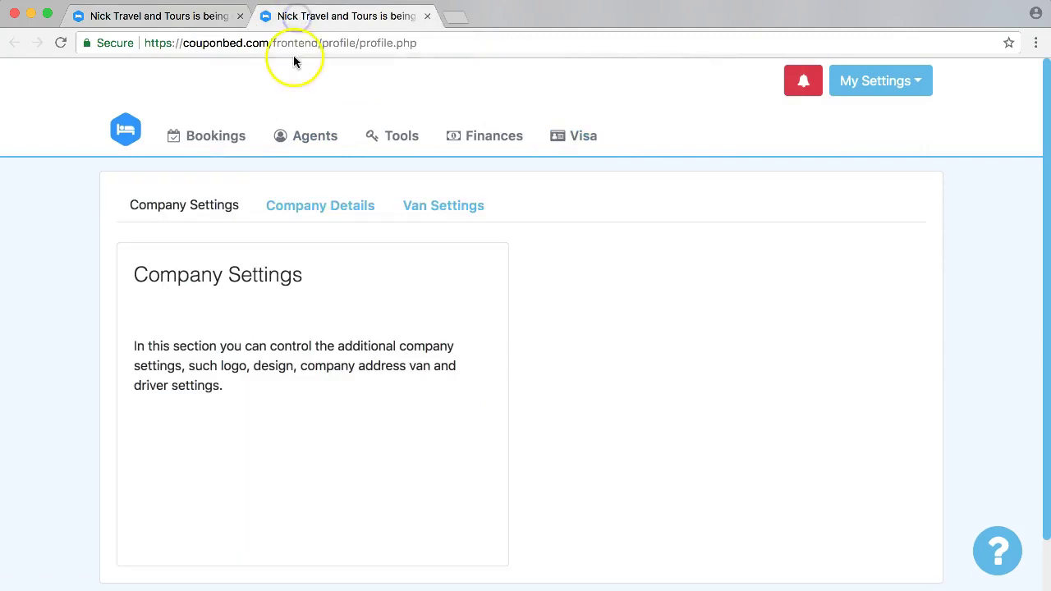
left_click_drag(271, 46, 488, 49)
key("BackSpace")
key("Return")
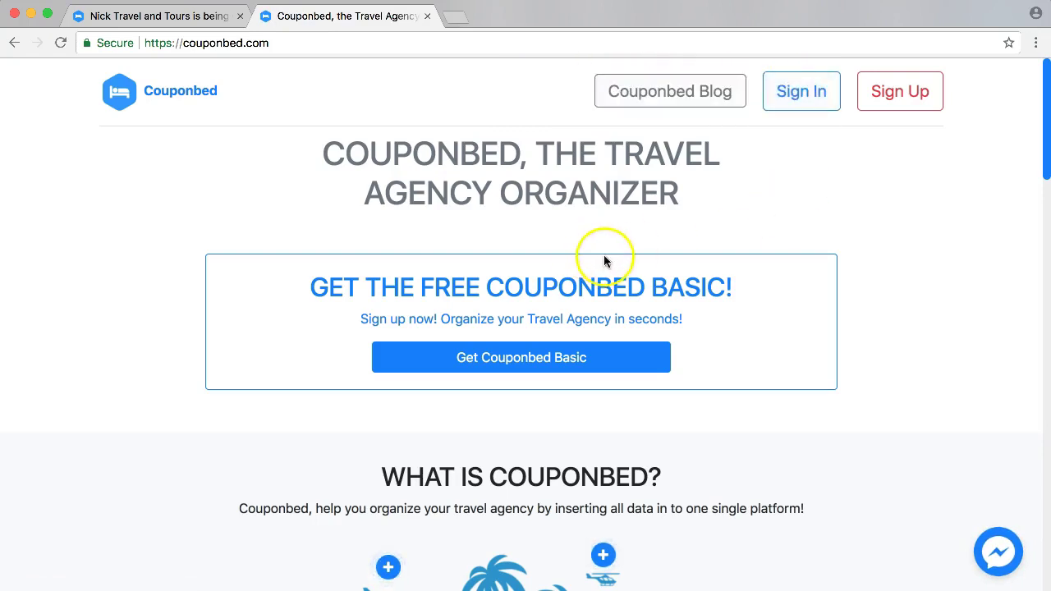
left_click_drag(483, 292, 708, 292)
left_click(708, 292)
- Enter the agency dashboard through Sign In, and go back to the couponbed.com home page
left_click(779, 100)
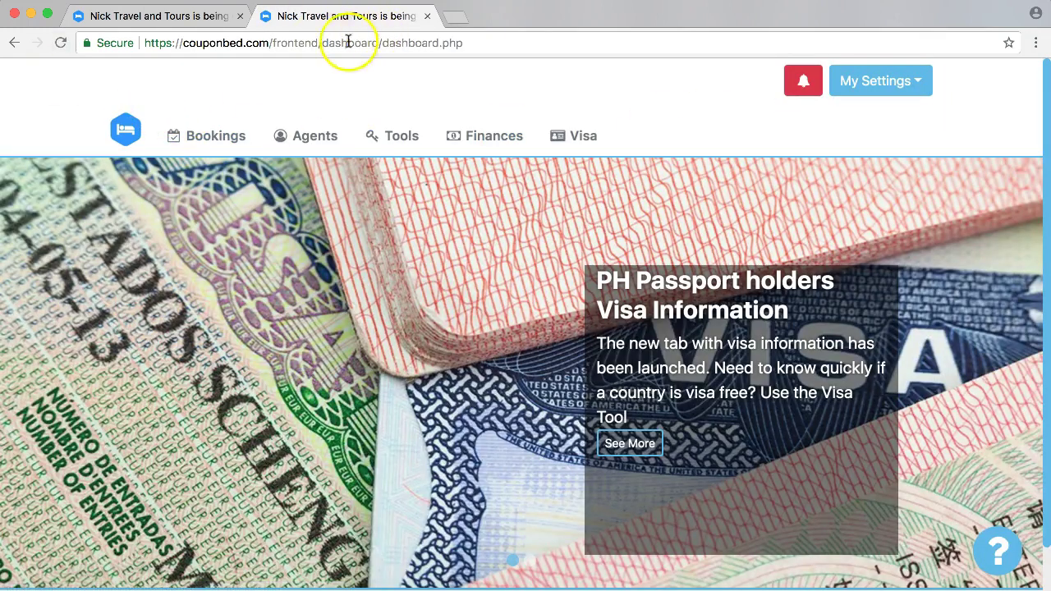
left_click_drag(274, 43, 547, 47)
key("BackSpace")
key("Return")
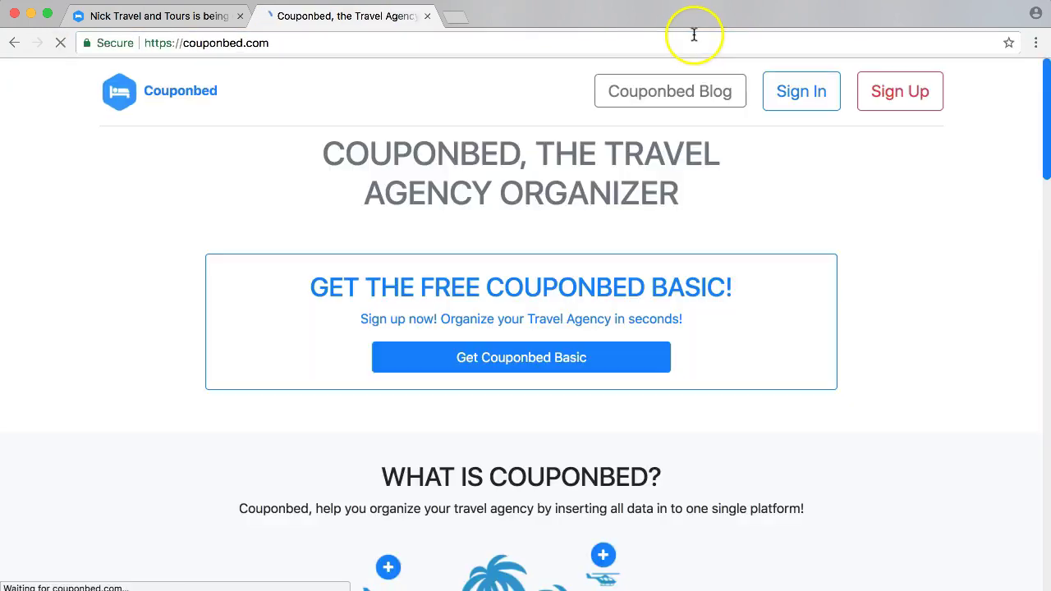
- Open the travel agency registration form through Sign Up and check its Travel Agency Name field, leaving it empty
left_click(902, 102)
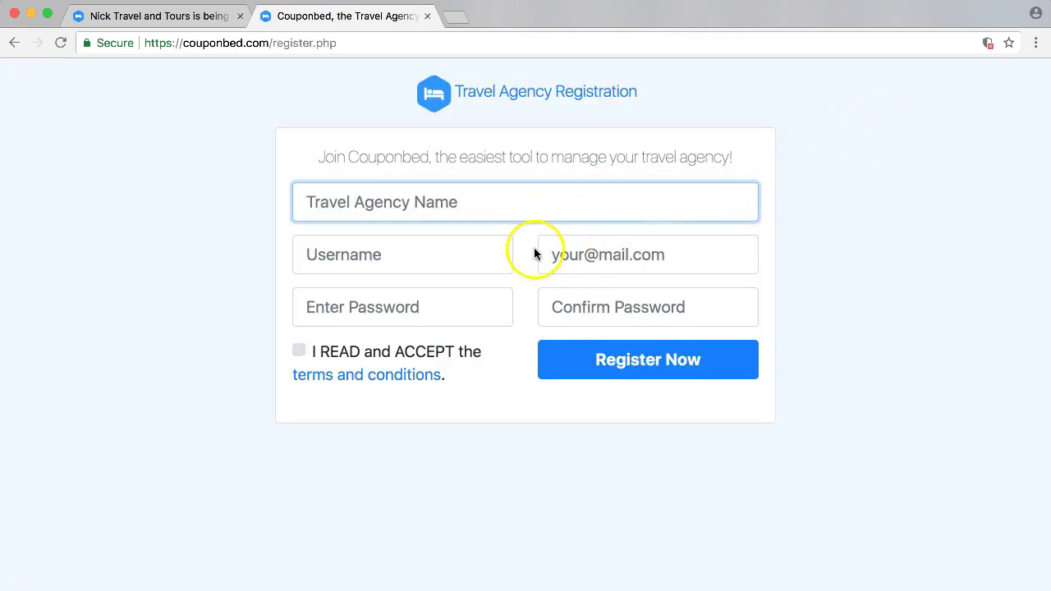
left_click(402, 205)
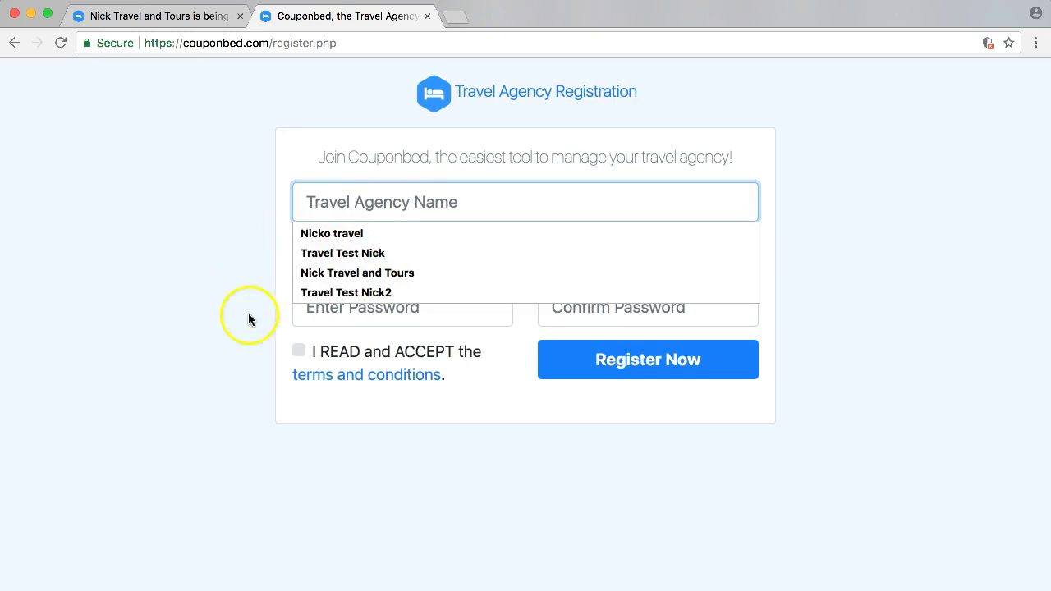
left_click(187, 255)
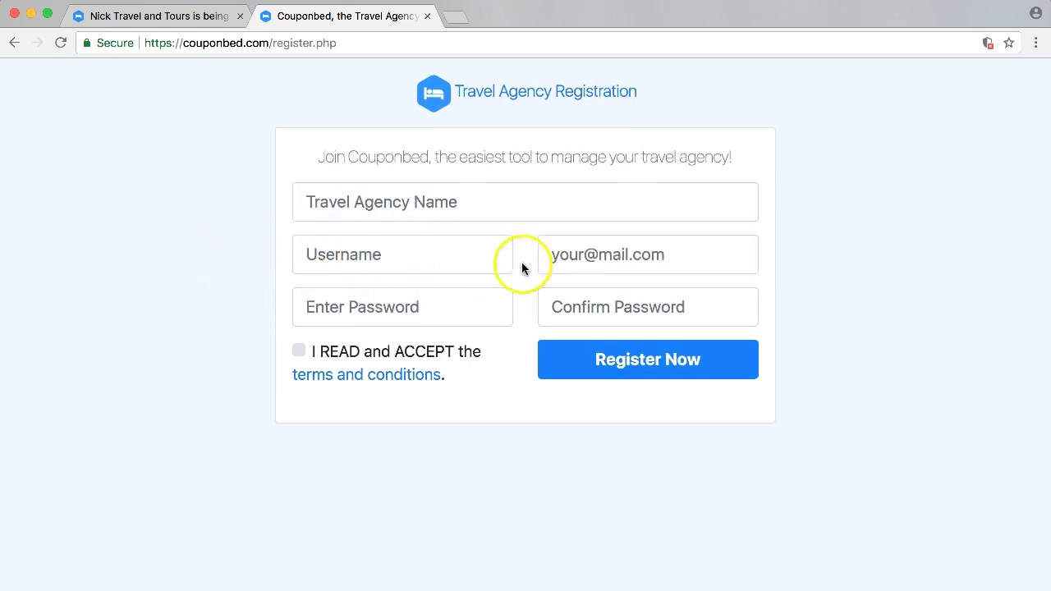